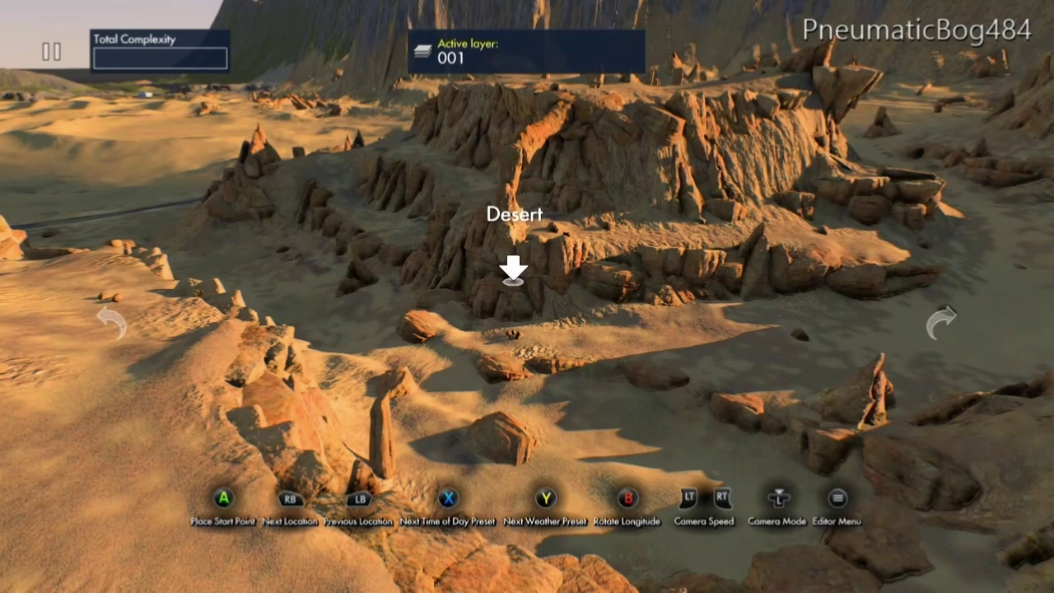
Load the saved SkillgameTemplate track, discarding the unsaved changes to the current track.
{"action": "key", "text": "Escape"}
{"action": "key", "text": "Up"}
{"action": "key", "text": "Up"}
{"action": "key", "text": "Return"}
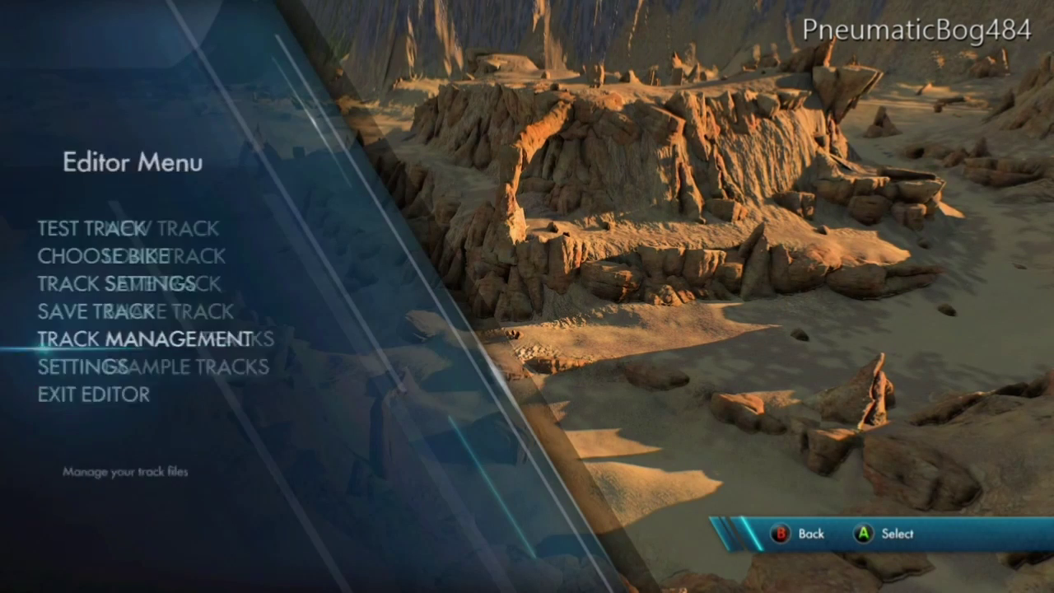
{"action": "key", "text": "Up"}
{"action": "key", "text": "Up"}
{"action": "key", "text": "Up"}
{"action": "key", "text": "Up"}
{"action": "key", "text": "Return"}
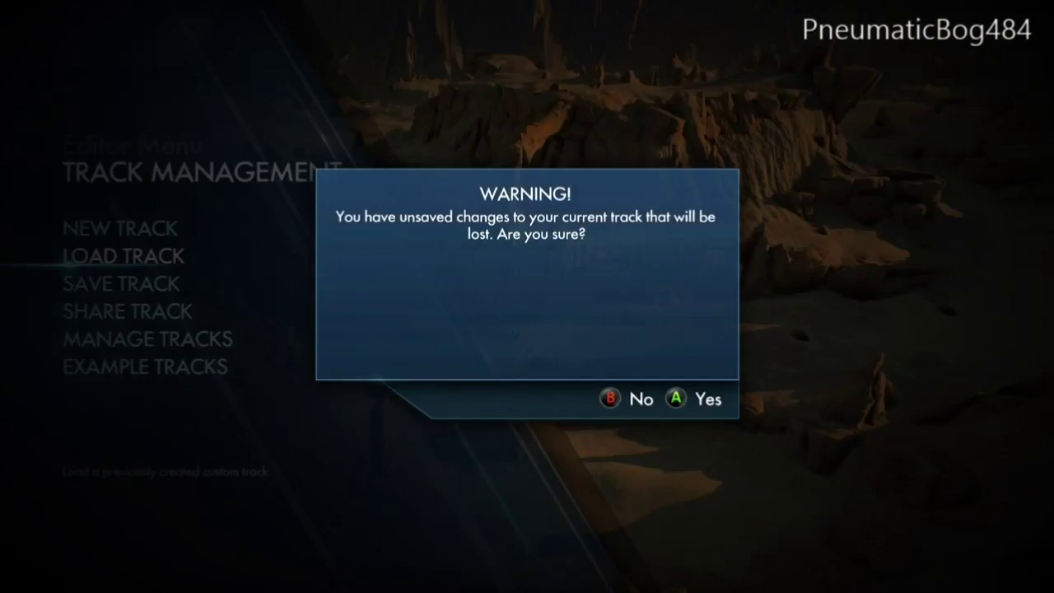
{"action": "key", "text": "Return"}
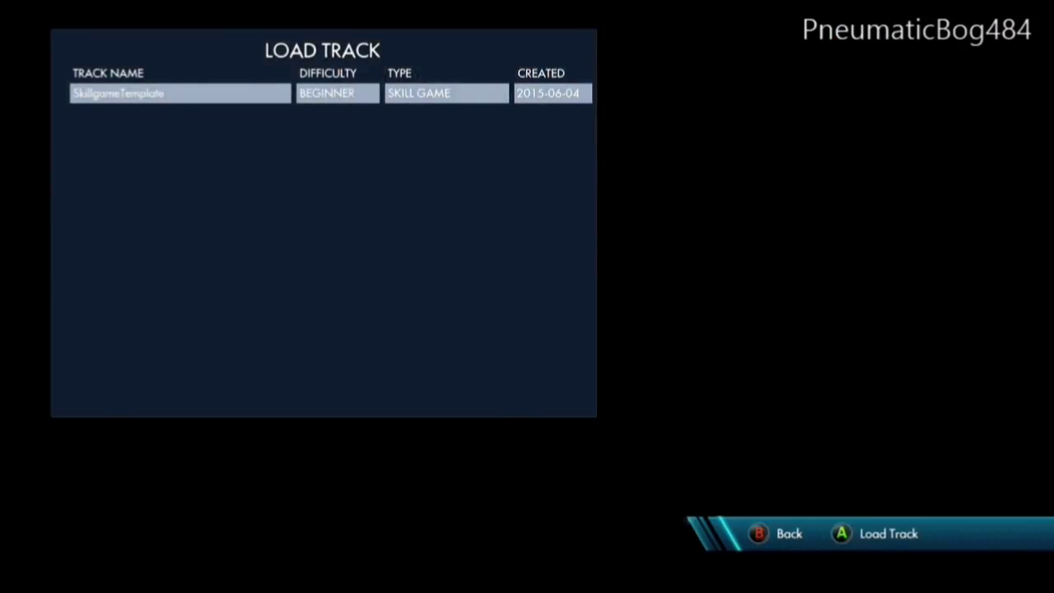
{"action": "key", "text": "Return"}
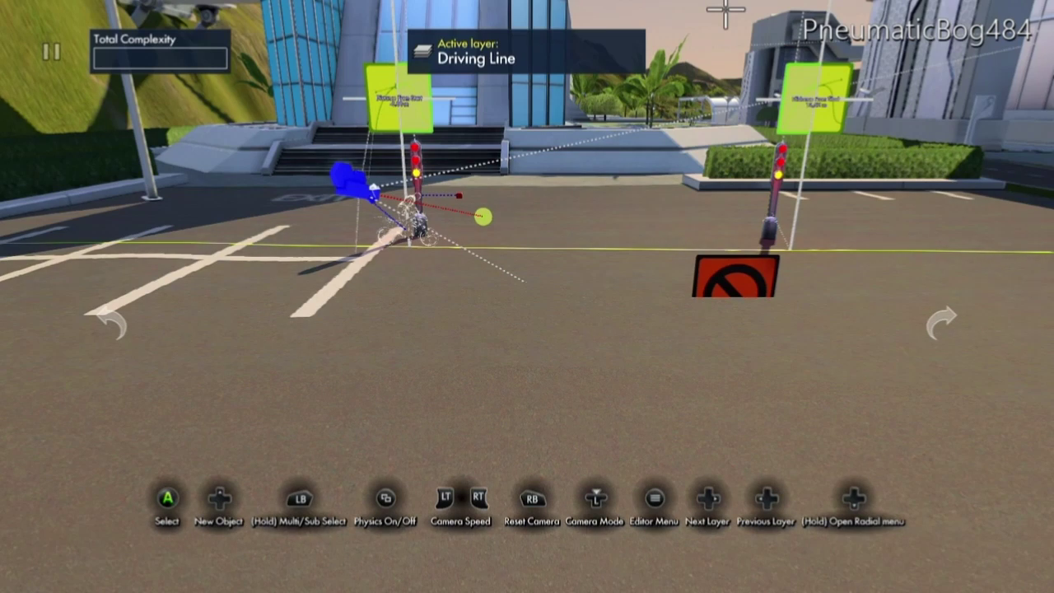
Add a Custom collisions object from the common physics tools to the parking lot in front of the driving line.
{"action": "key", "text": "Up"}
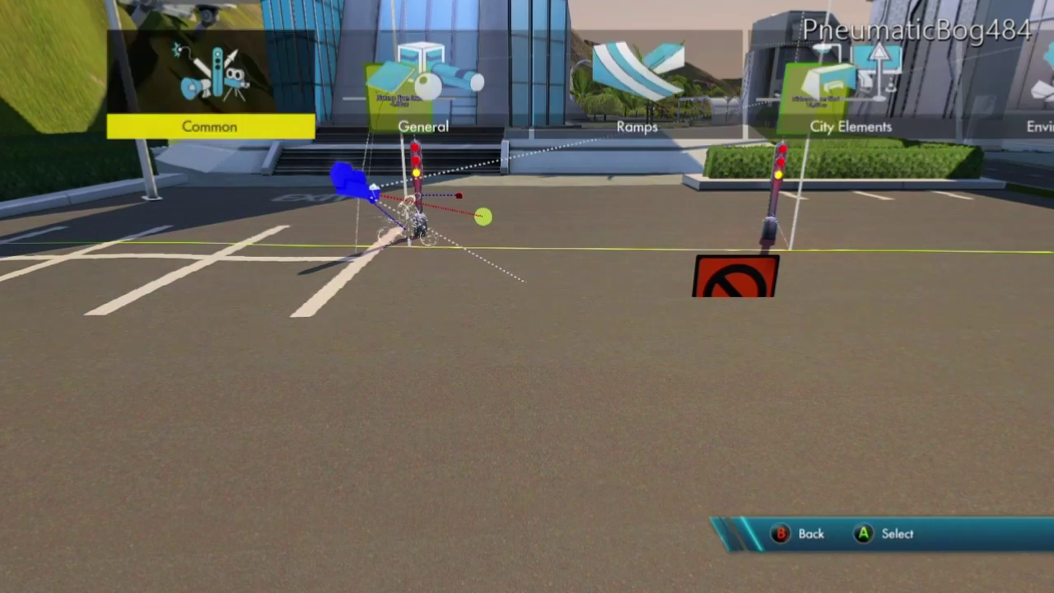
{"action": "key", "text": "Right"}
{"action": "key", "text": "Left"}
{"action": "key", "text": "Return"}
{"action": "key", "text": "Right"}
{"action": "key", "text": "Right"}
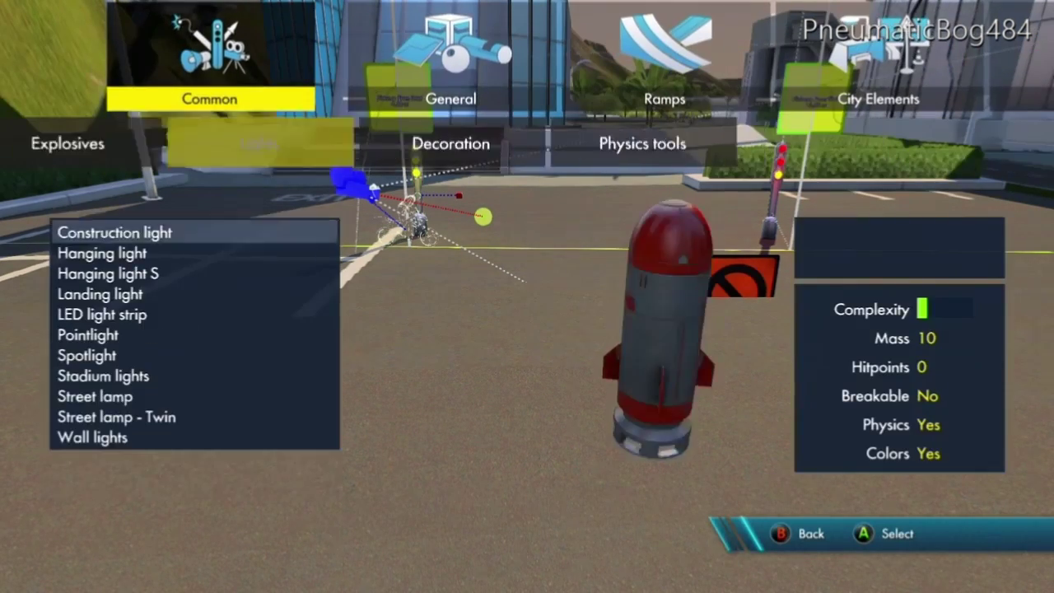
{"action": "key", "text": "Right"}
{"action": "key", "text": "Right"}
{"action": "key", "text": "Return"}
{"action": "key", "text": "Down"}
{"action": "key", "text": "Return"}
{"action": "key", "text": "Down"}
{"action": "key", "text": "Left"}
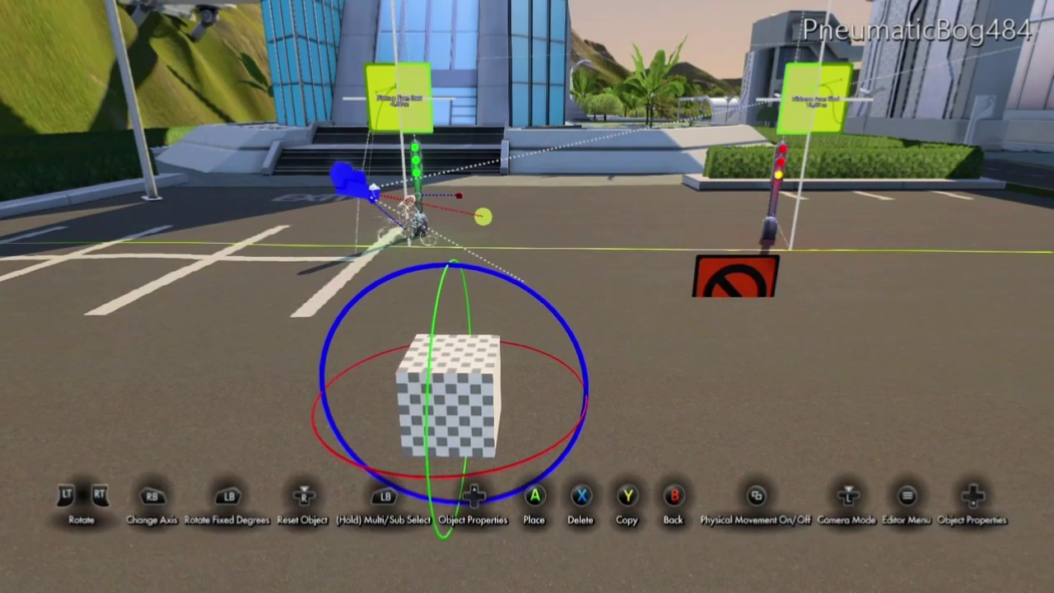
Change the Custom collisions object to the sphere shape, variation 6.
{"action": "key", "text": "Up"}
{"action": "key", "text": "Right"}
{"action": "key", "text": "Right"}
{"action": "key", "text": "Right"}
{"action": "key", "text": "Right"}
{"action": "key", "text": "Right"}
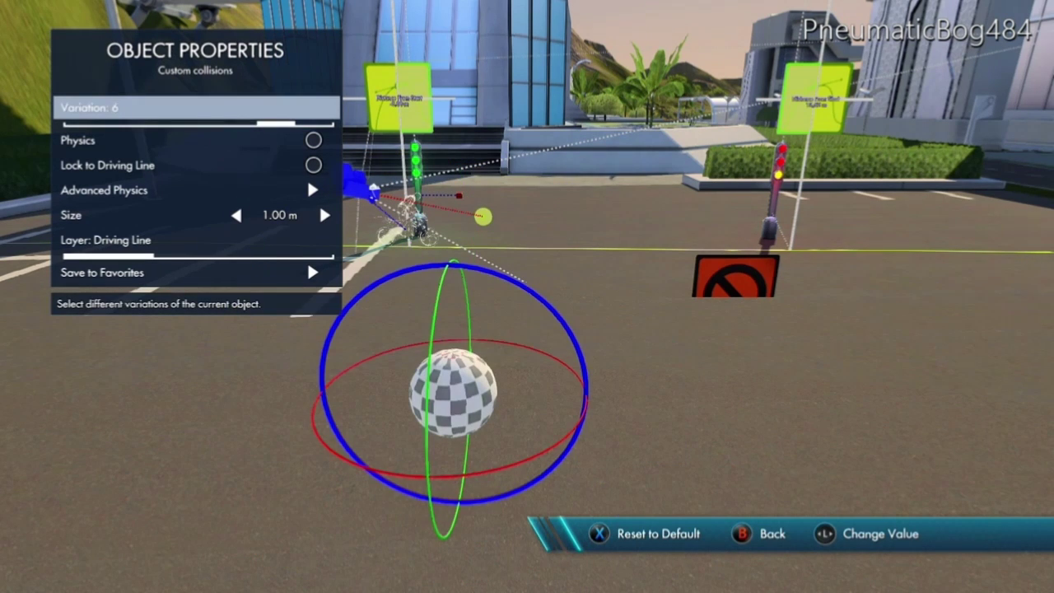
Set the sphere's size to 2.00 m.
{"action": "key", "text": "Down"}
{"action": "key", "text": "Down"}
{"action": "key", "text": "Down"}
{"action": "key", "text": "Down"}
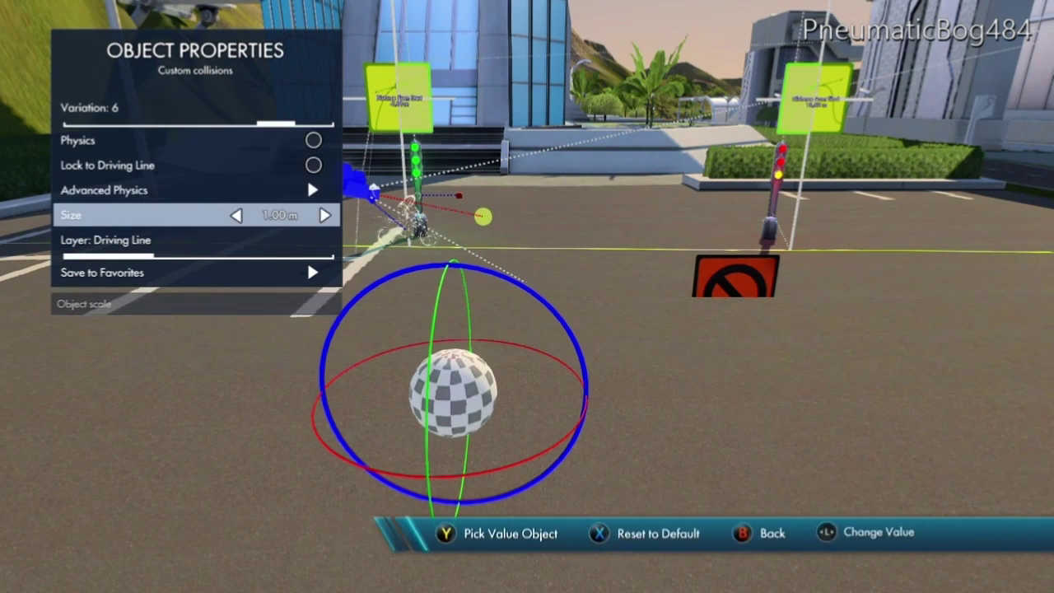
{"action": "key", "text": "Right"}
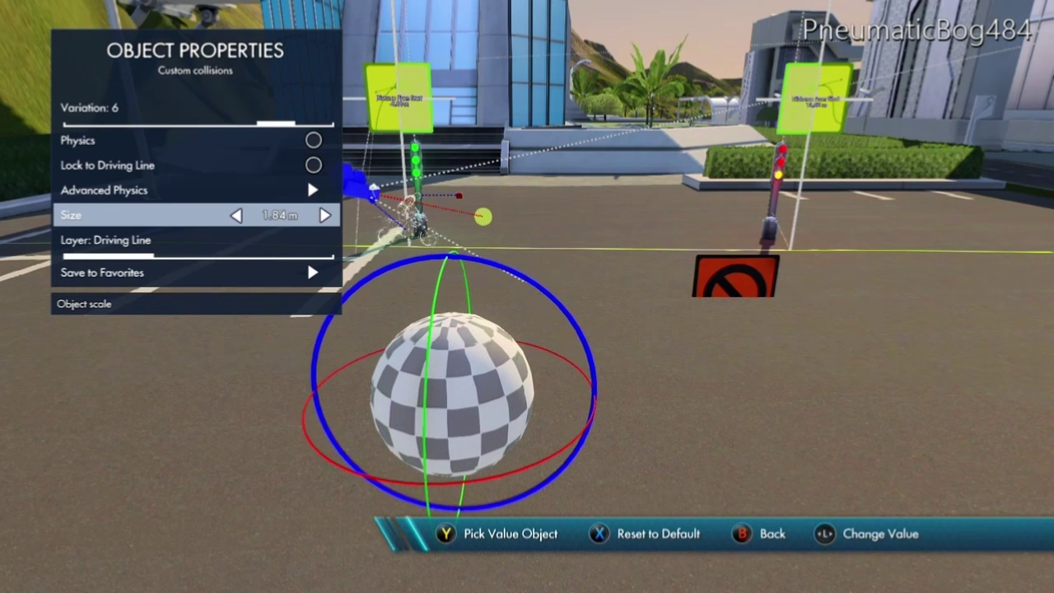
Turn on physics for the sphere.
{"action": "key", "text": "Up"}
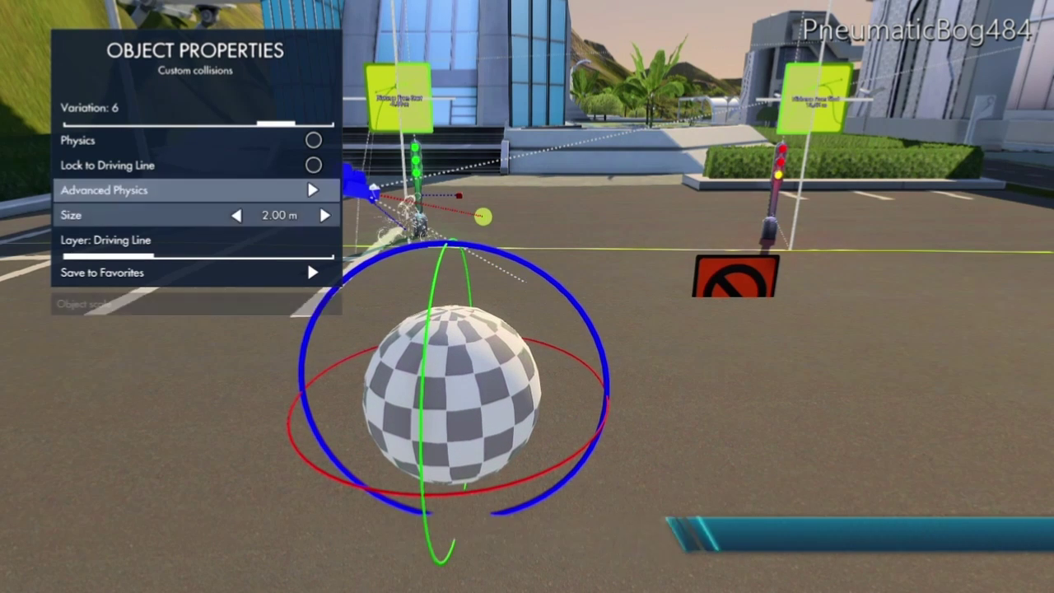
{"action": "key", "text": "Up"}
{"action": "key", "text": "Up"}
{"action": "key", "text": "Return"}
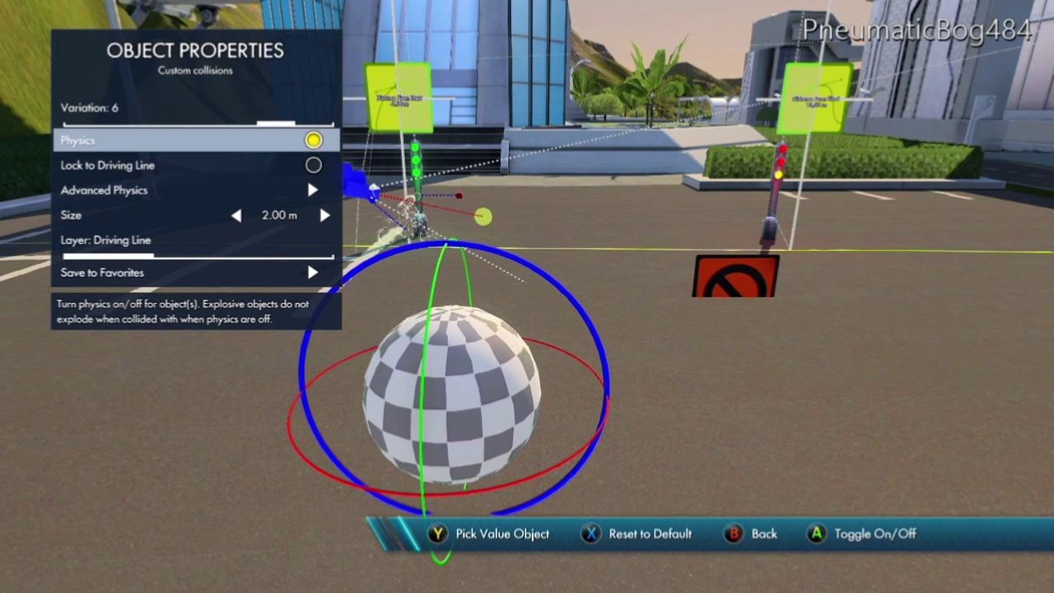
In the sphere's advanced physics, set the mass to 100.000 kg and the friction to 0.
{"action": "key", "text": "Down"}
{"action": "key", "text": "Down"}
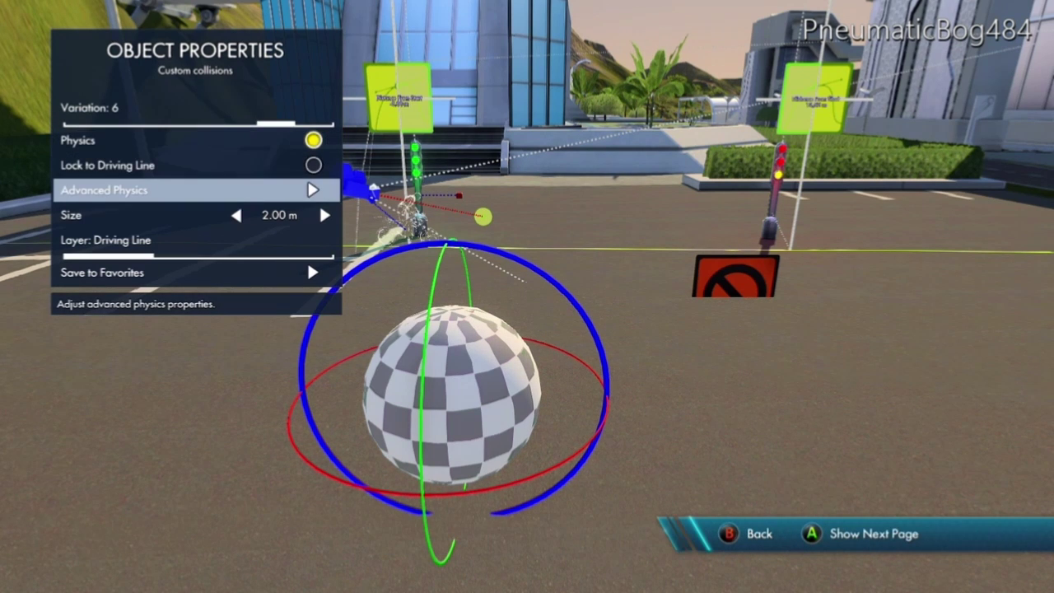
{"action": "key", "text": "Return"}
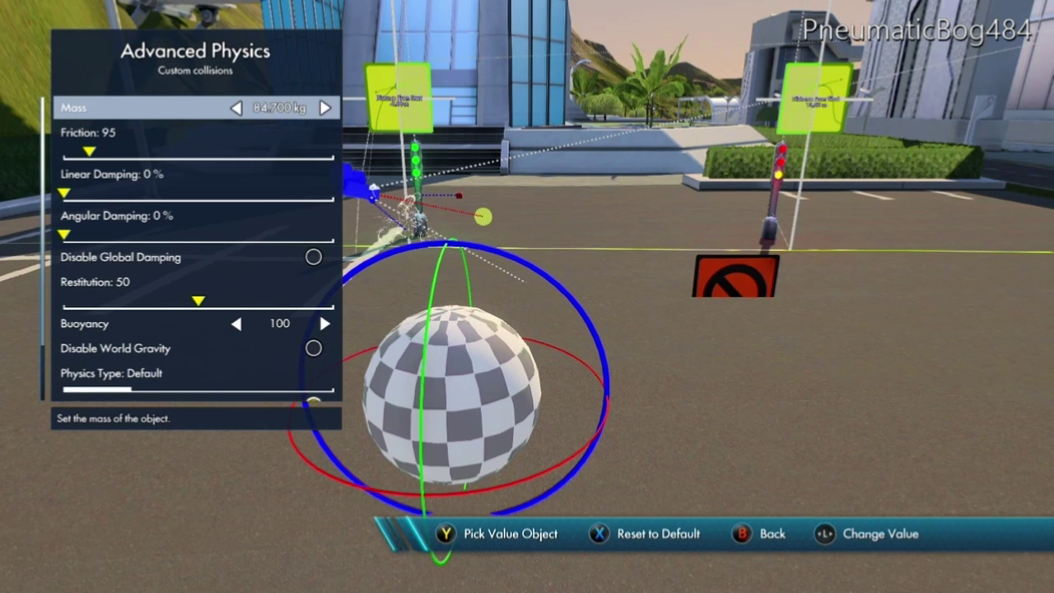
{"action": "key", "text": "Right"}
{"action": "key", "text": "Down"}
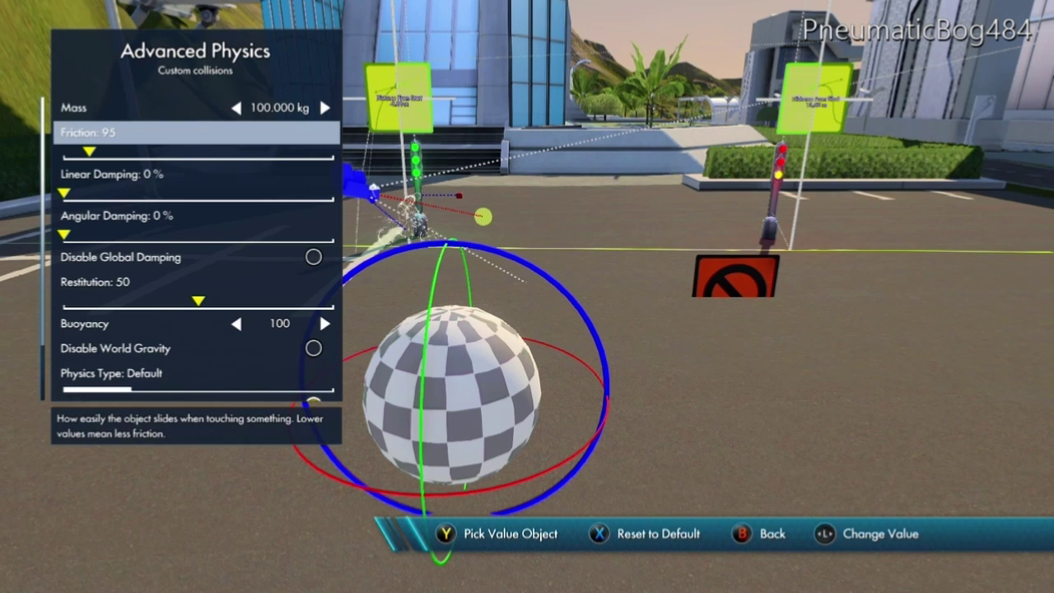
{"action": "key", "text": "Left"}
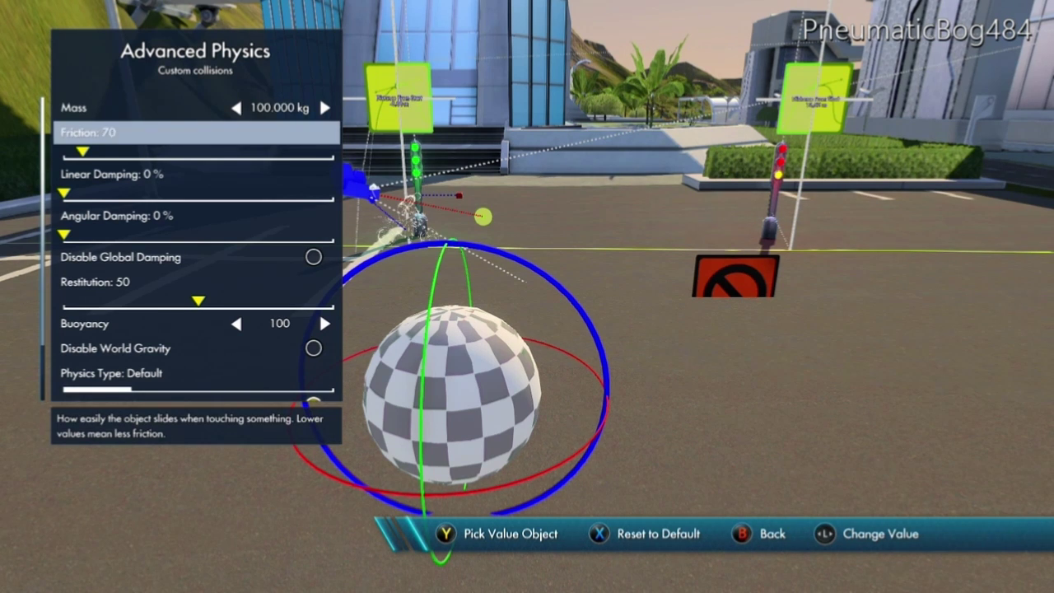
Set the sphere's linear damping to 50 % and its angular damping to 100 %.
{"action": "key", "text": "Down"}
{"action": "key", "text": "Right"}
{"action": "key", "text": "Right"}
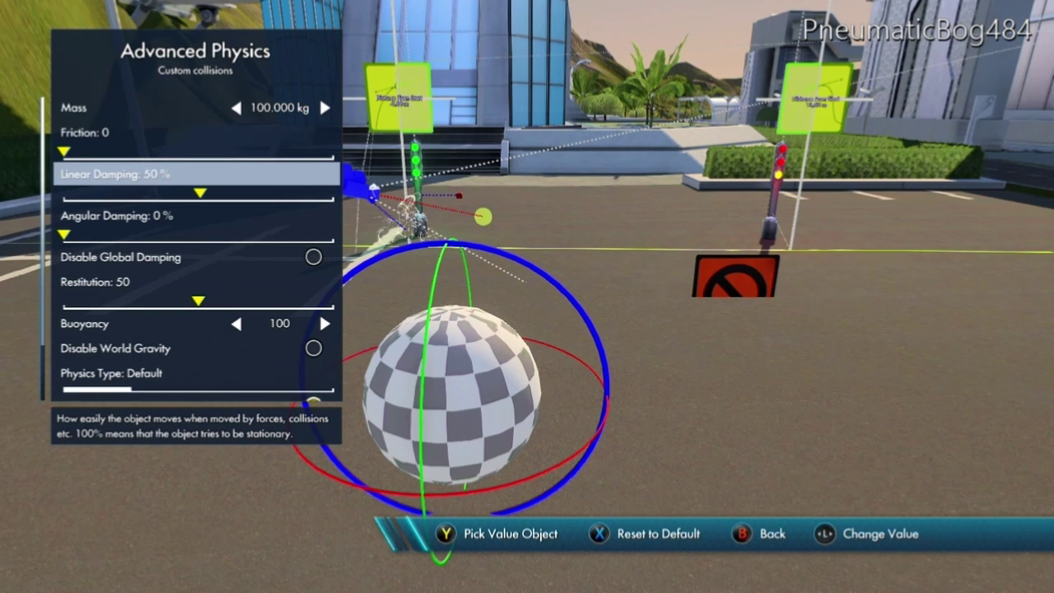
{"action": "key", "text": "Down"}
{"action": "key", "text": "Right"}
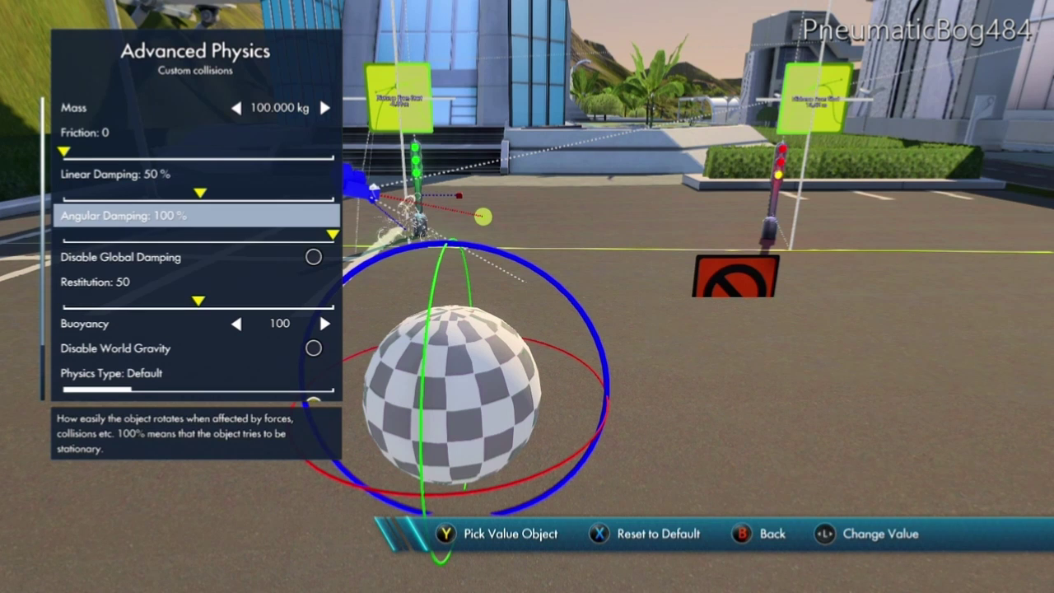
Disable global damping for the sphere and set its restitution to 0.
{"action": "key", "text": "Down"}
{"action": "key", "text": "Return"}
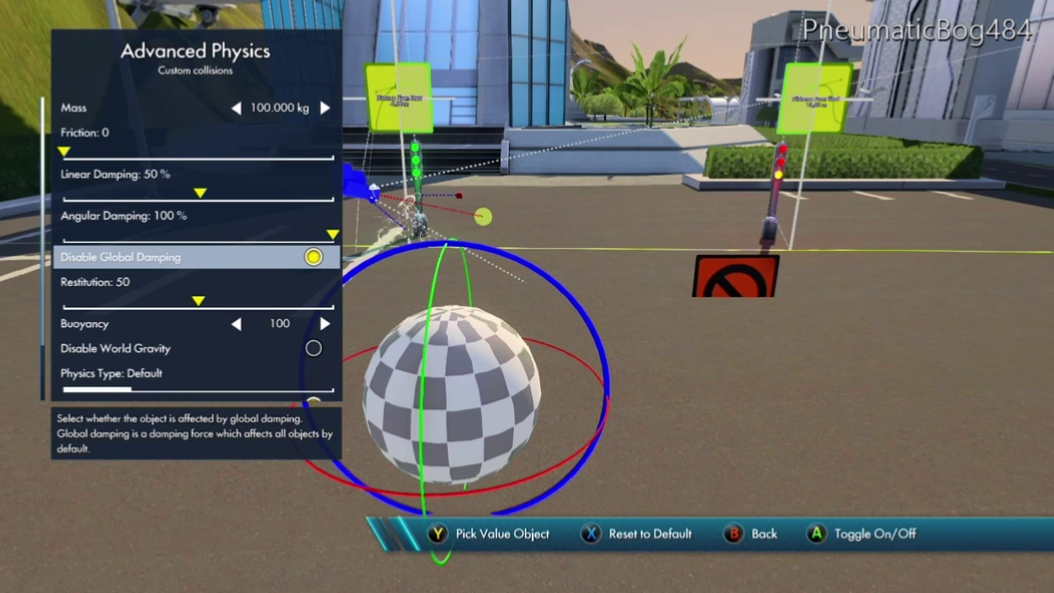
{"action": "key", "text": "Down"}
{"action": "key", "text": "Left"}
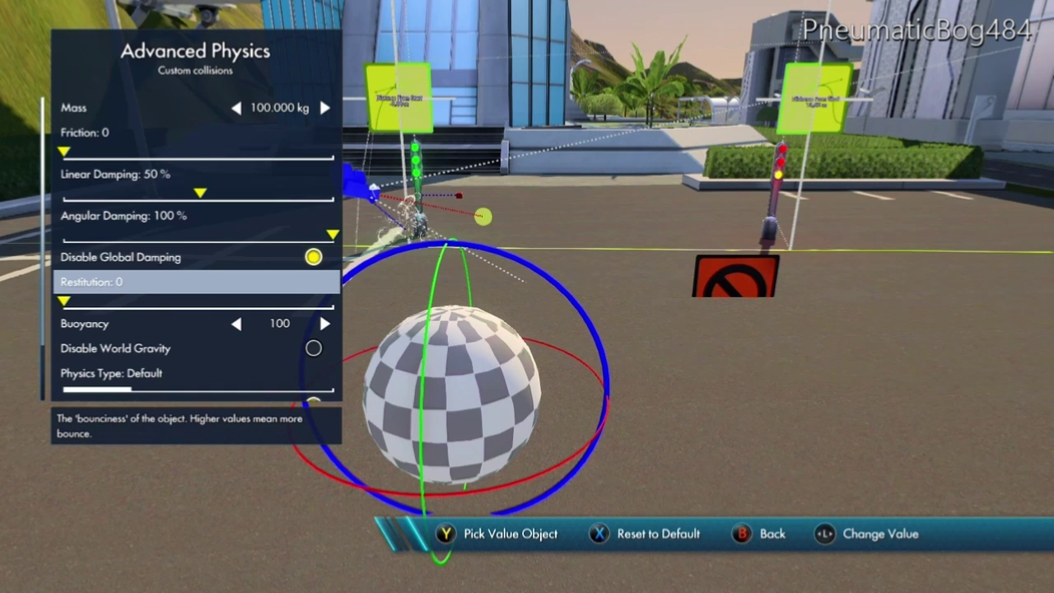
Disable world gravity for the sphere and set its object gravity to -500.
{"action": "key", "text": "Down"}
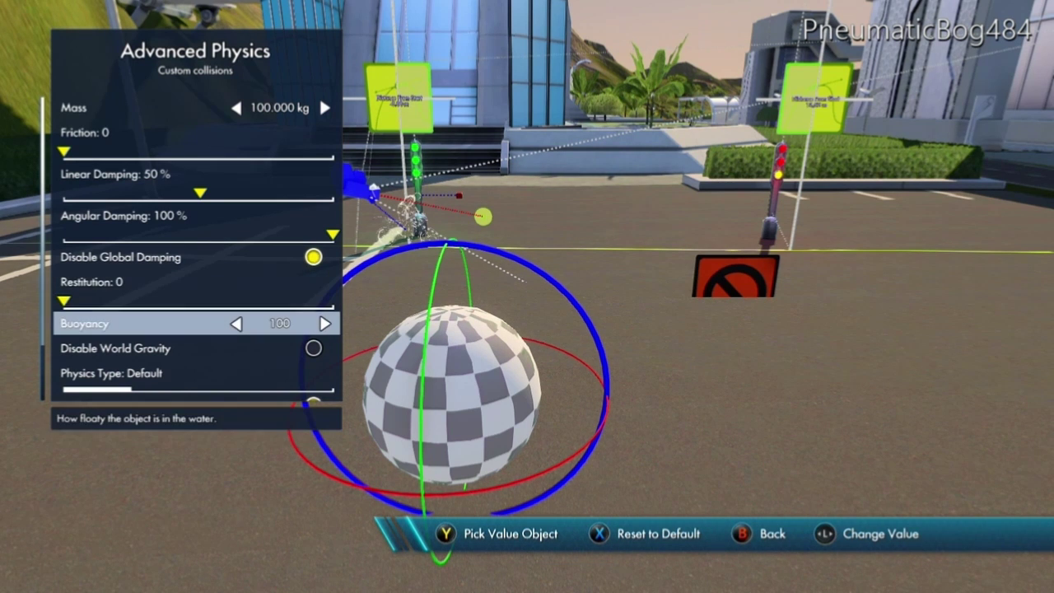
{"action": "key", "text": "Down"}
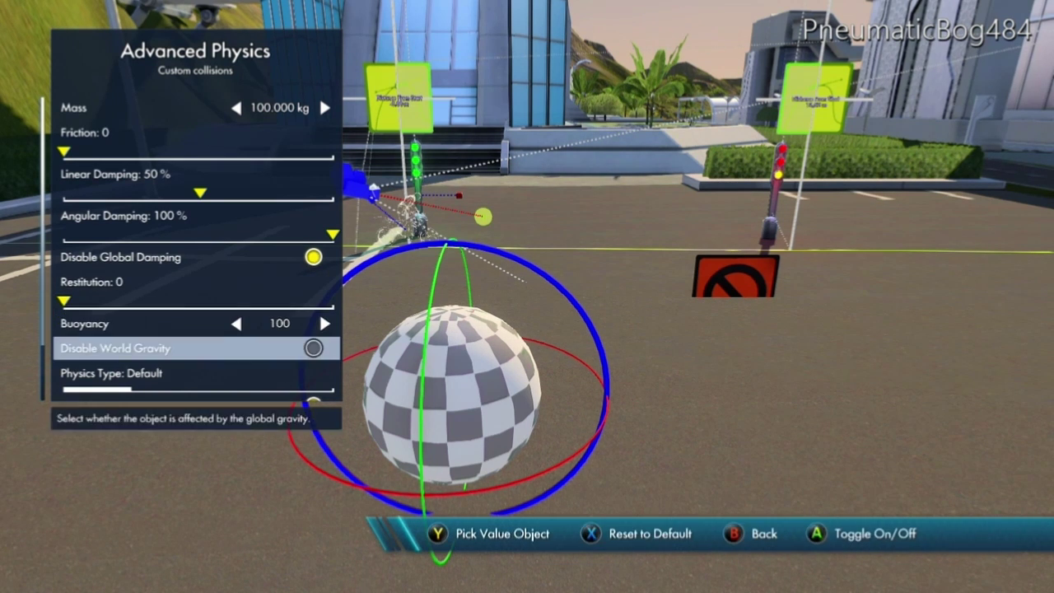
{"action": "key", "text": "Return"}
{"action": "key", "text": "Down"}
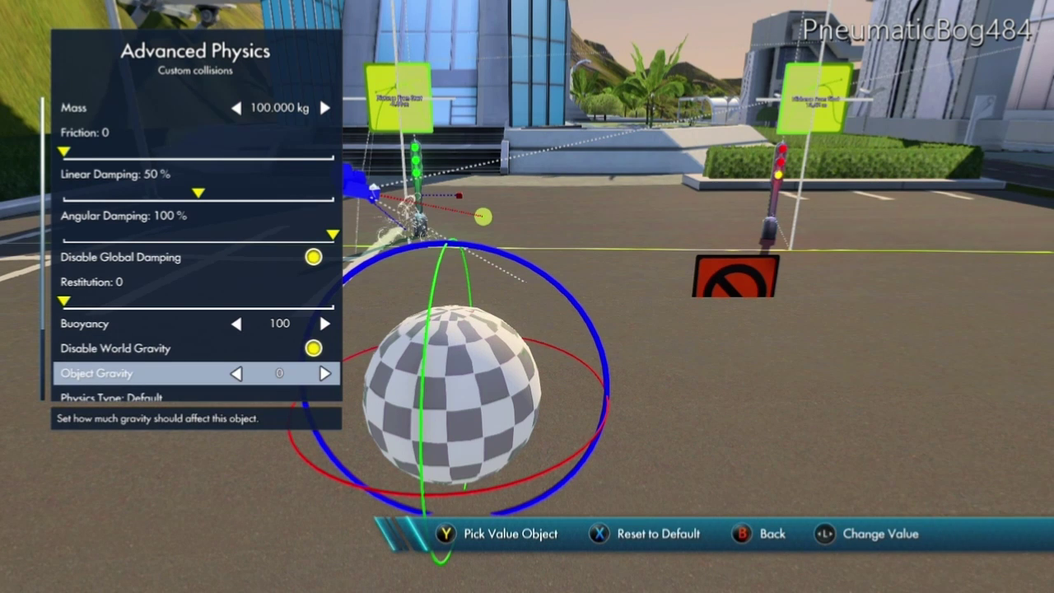
{"action": "key", "text": "Up"}
{"action": "key", "text": "Down"}
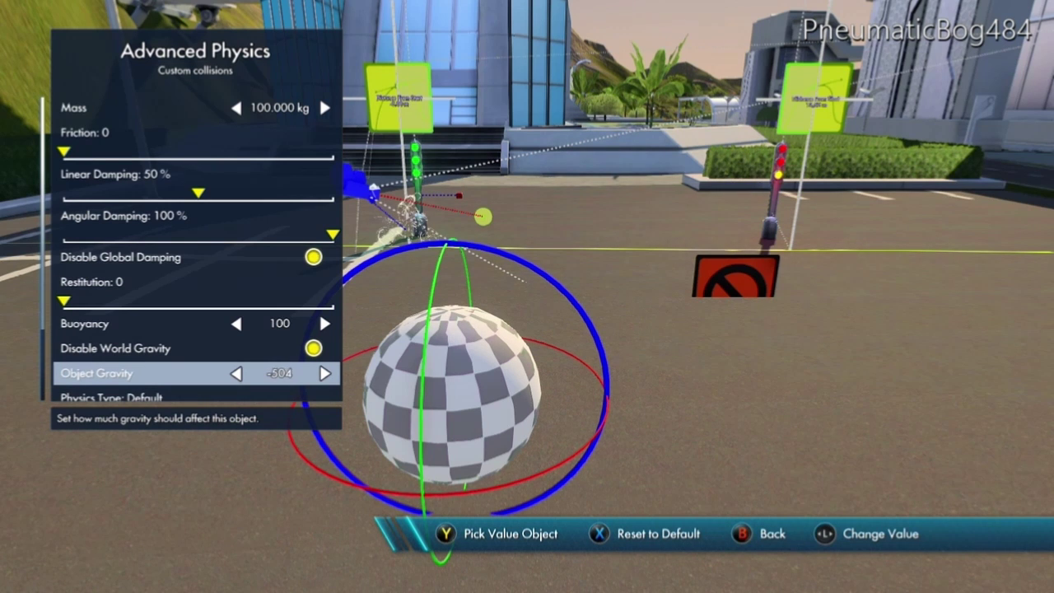
{"action": "key", "text": "Right"}
{"action": "key", "text": "Right"}
Review the remaining physics options through Reset Position In Checkpoint Restart, and leave the sphere placed in the scene.
{"action": "key", "text": "Down"}
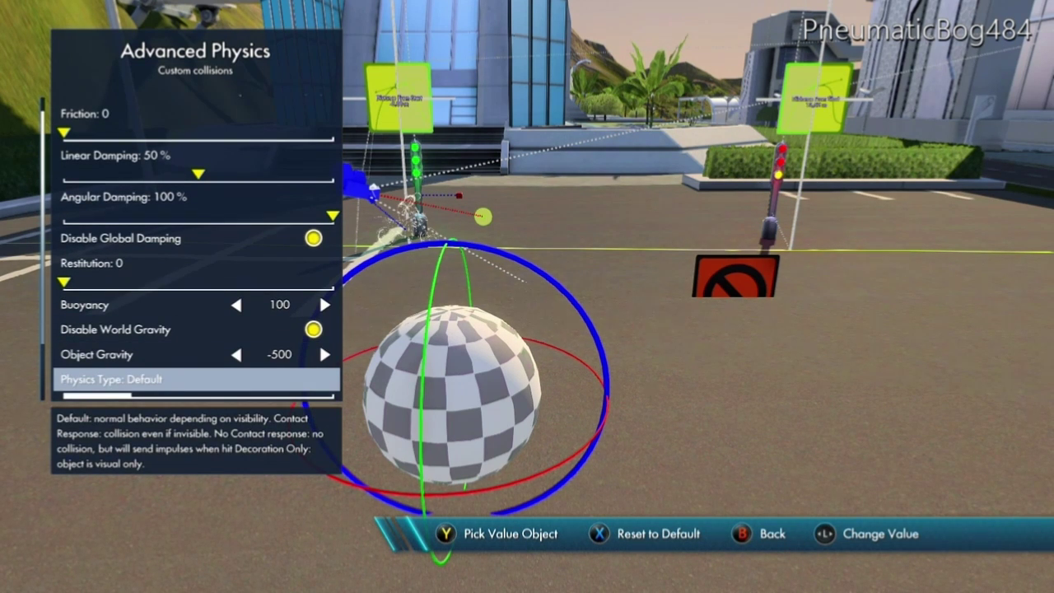
{"action": "key", "text": "Down"}
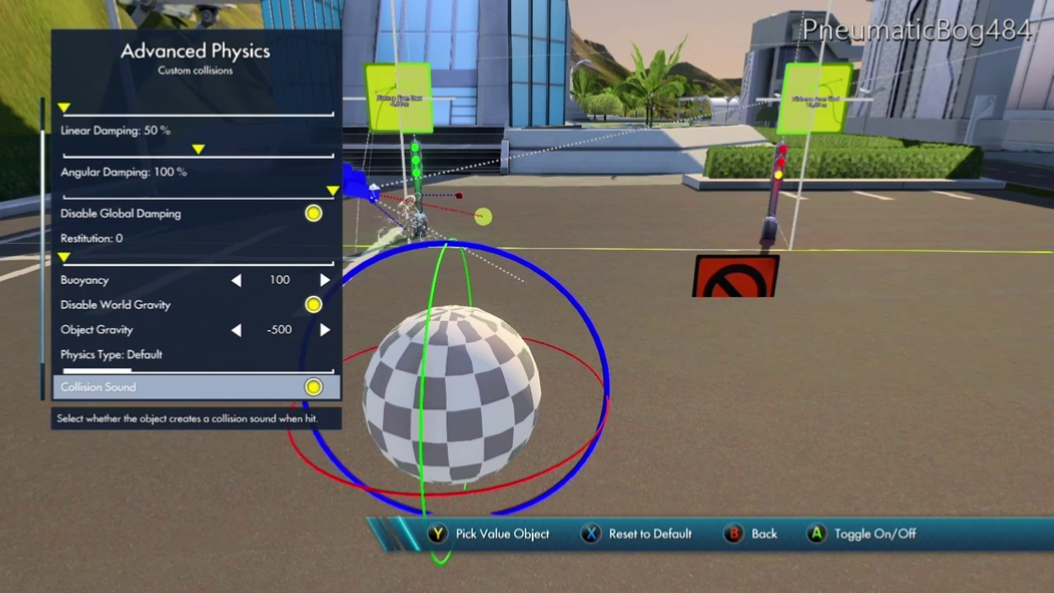
{"action": "key", "text": "Down"}
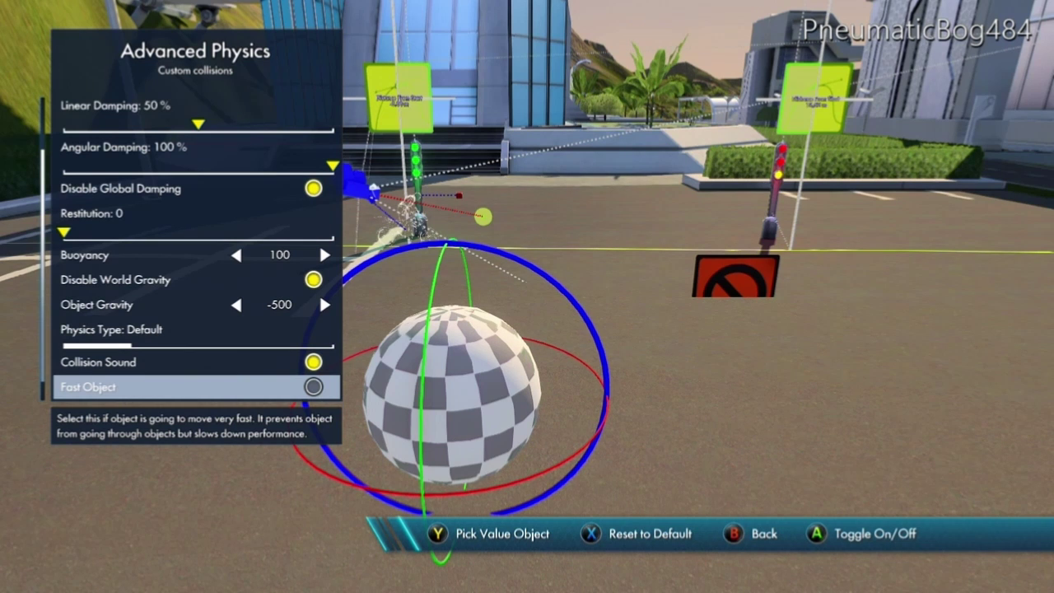
{"action": "key", "text": "Down"}
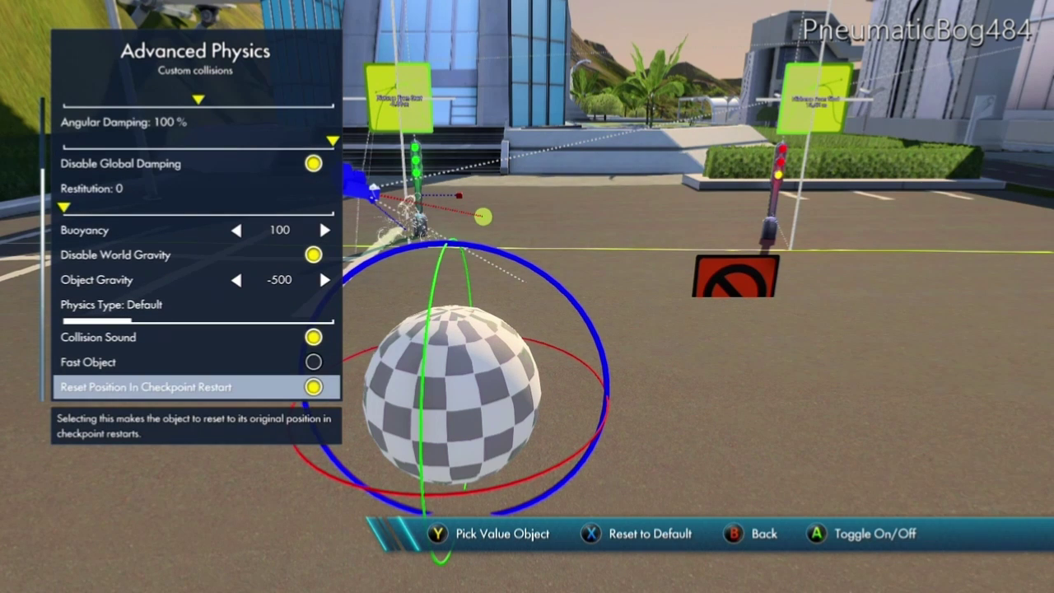
{"action": "key", "text": "Escape"}
{"action": "key", "text": "Escape"}
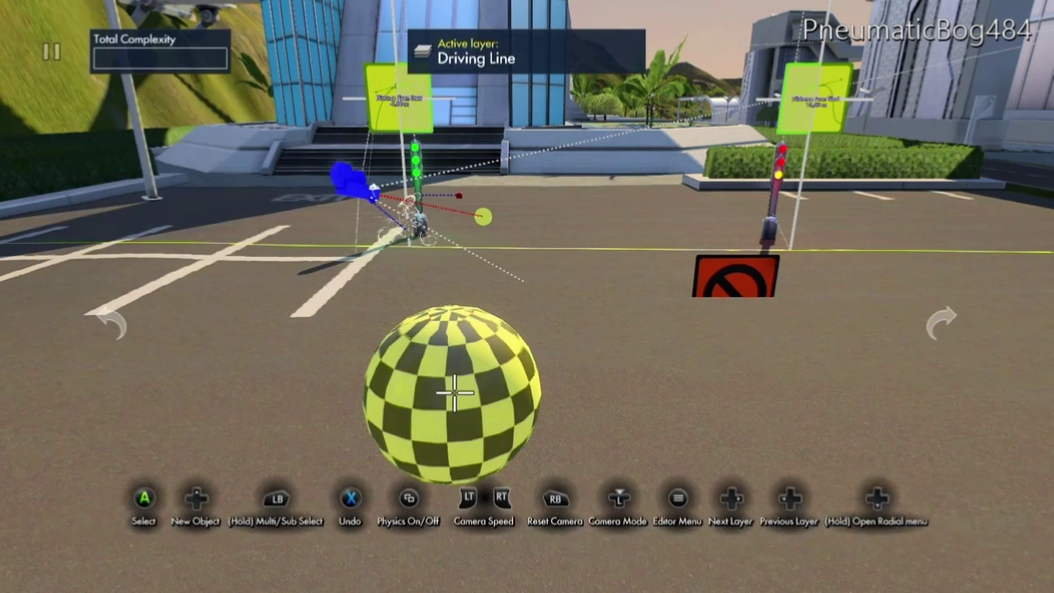
Run the physics simulation to drop the sphere onto the ground, and pause it.
{"action": "key", "text": "space"}
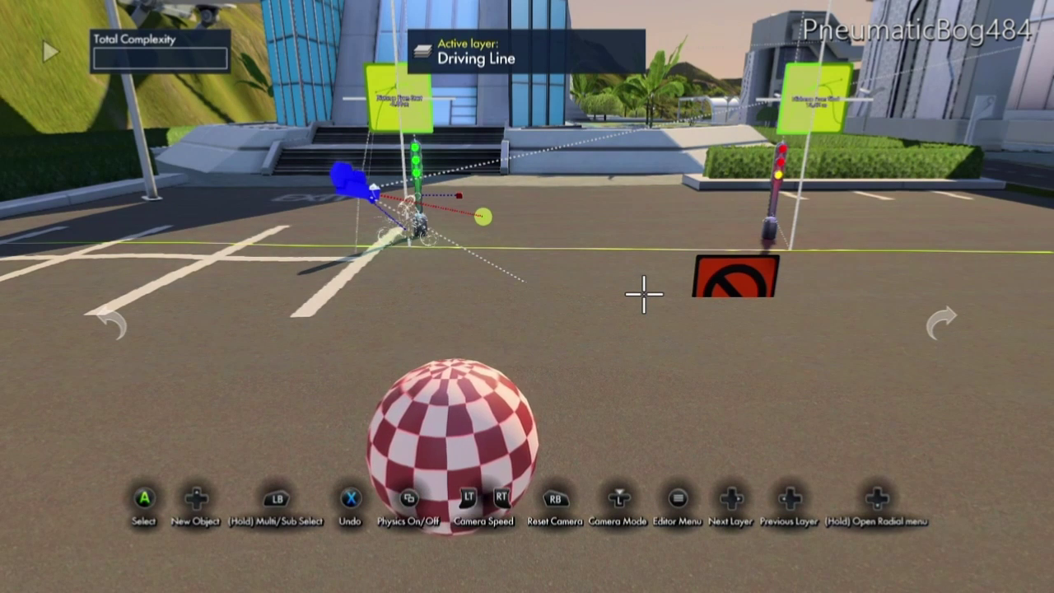
{"action": "key", "text": "p"}
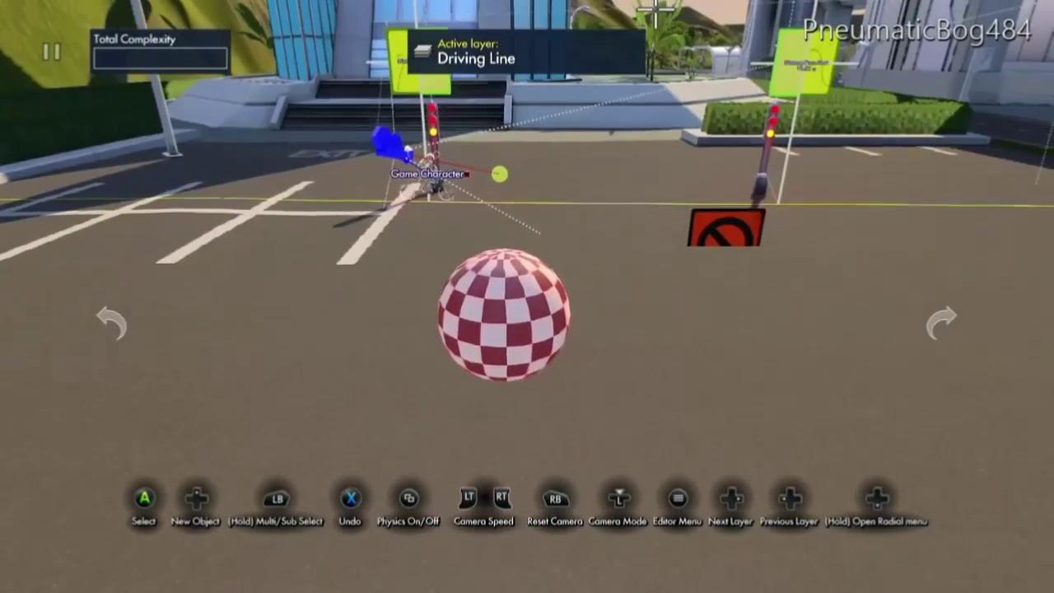
In the track settings, pick the checkered sphere as the custom game character and return to the scene.
{"action": "key", "text": "Down"}
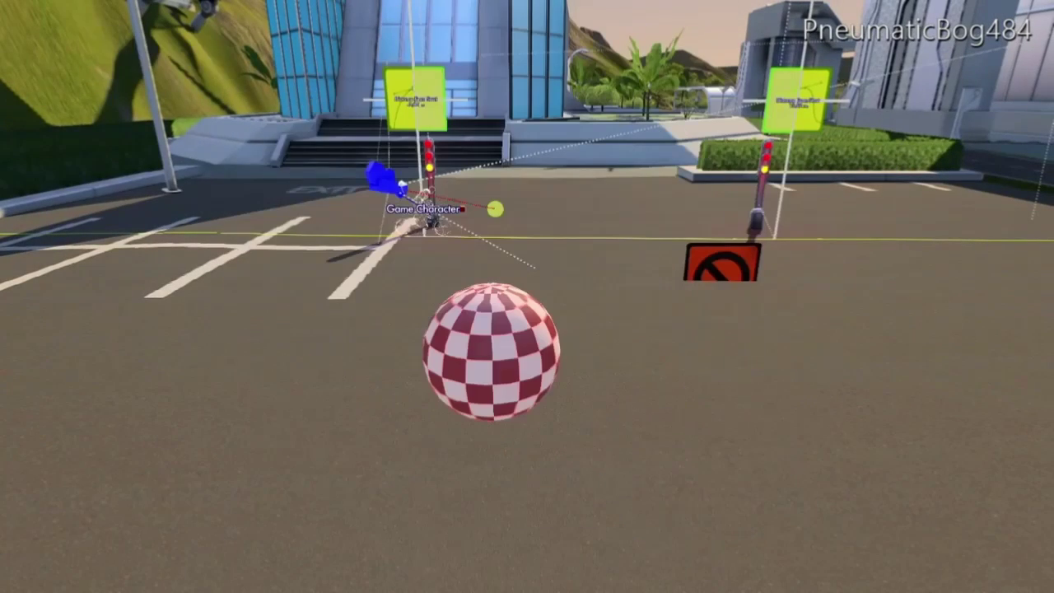
{"action": "key", "text": "Return"}
{"action": "key", "text": "Down"}
{"action": "key", "text": "Down"}
{"action": "key", "text": "Down"}
{"action": "key", "text": "Down"}
{"action": "key", "text": "Down"}
{"action": "key", "text": "Down"}
{"action": "key", "text": "Down"}
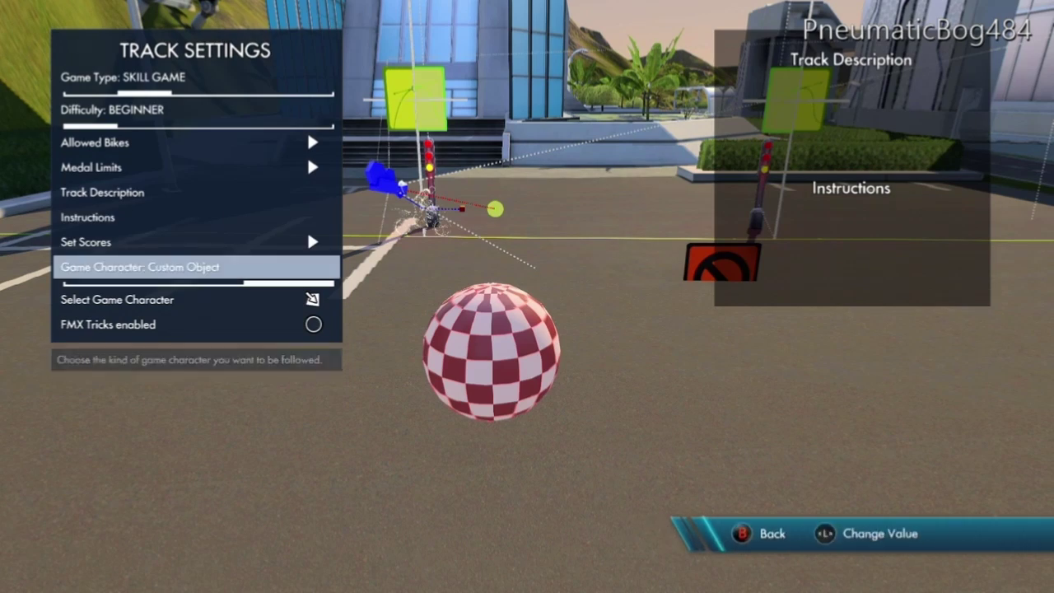
{"action": "key", "text": "Down"}
{"action": "key", "text": "Return"}
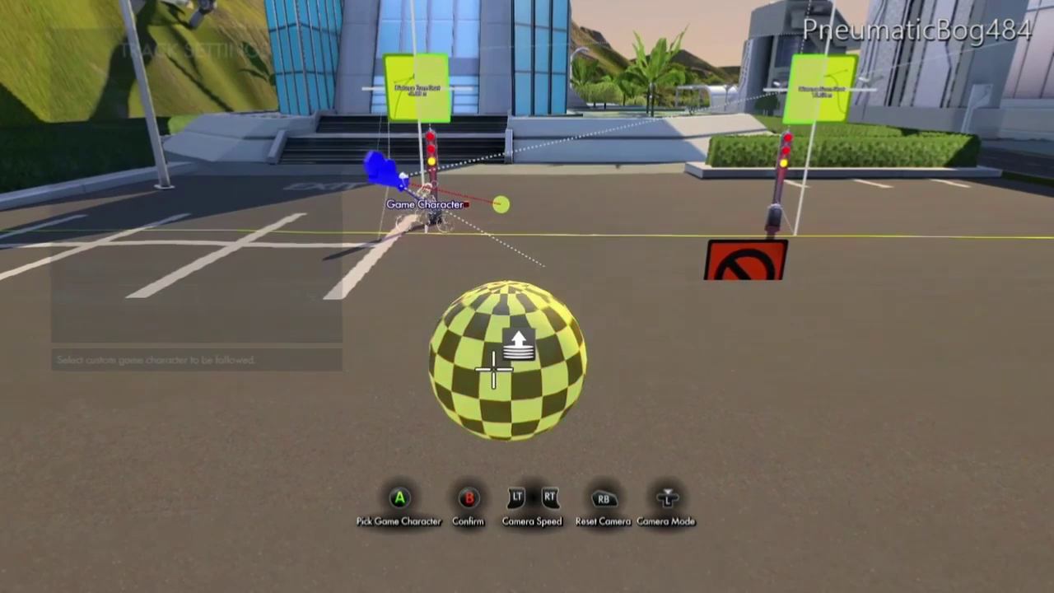
{"action": "key", "text": "Return"}
{"action": "key", "text": "Escape"}
{"action": "key", "text": "Escape"}
{"action": "key", "text": "Escape"}
{"action": "key", "text": "Escape"}
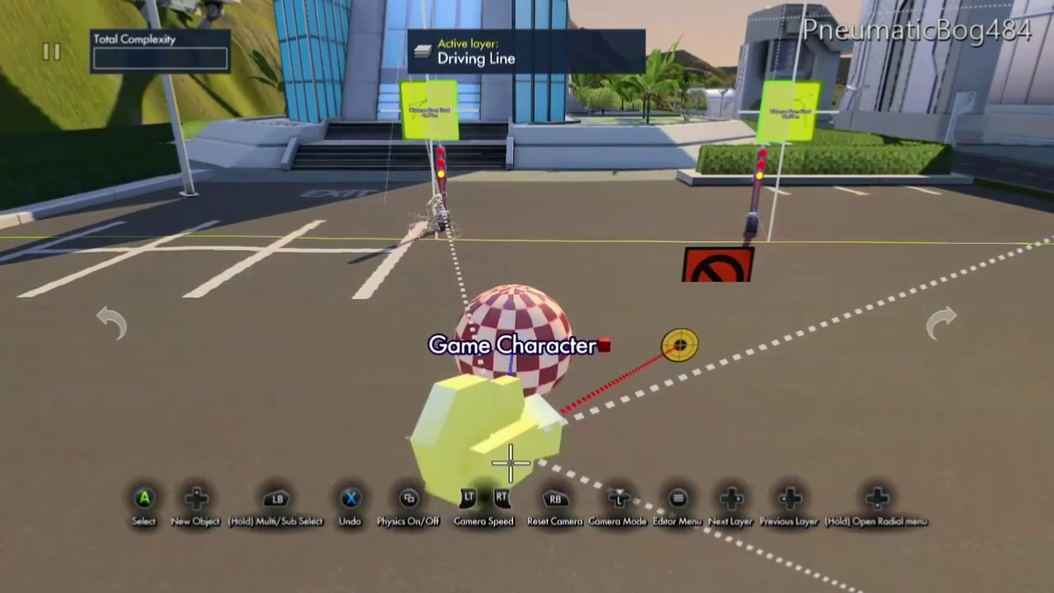
Open the Game Camera's properties and set its field of view to 60.
{"action": "left_click", "coordinate": [508, 464]}
{"action": "key", "text": "x"}
{"action": "key", "text": "Return"}
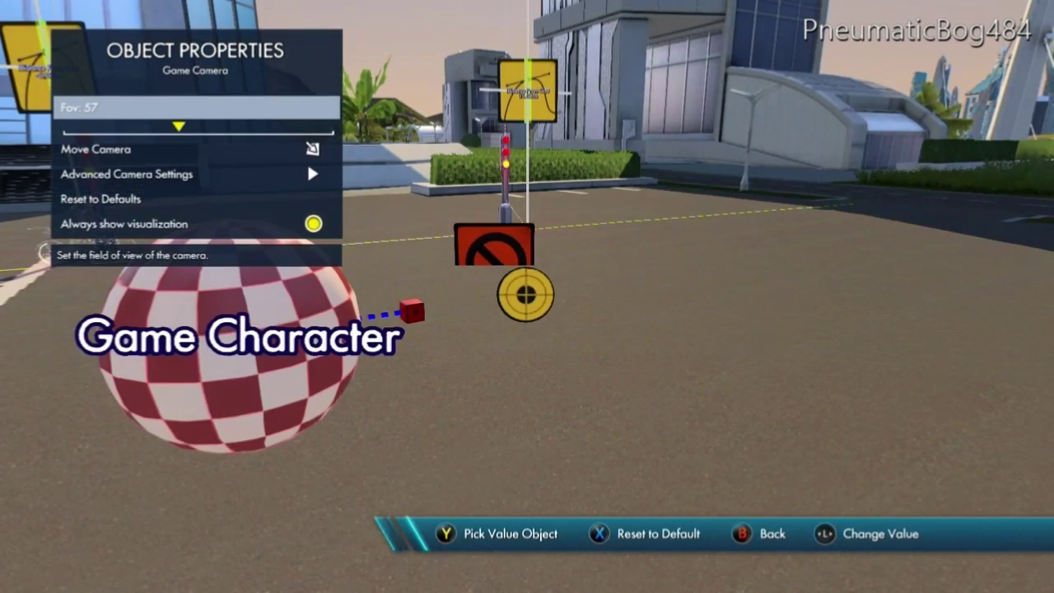
{"action": "key", "text": "Right"}
{"action": "key", "text": "Left"}
{"action": "key", "text": "Right"}
{"action": "key", "text": "Left"}
Open the Game Camera's advanced settings and turn off Assisted.
{"action": "key", "text": "Down"}
{"action": "key", "text": "Down"}
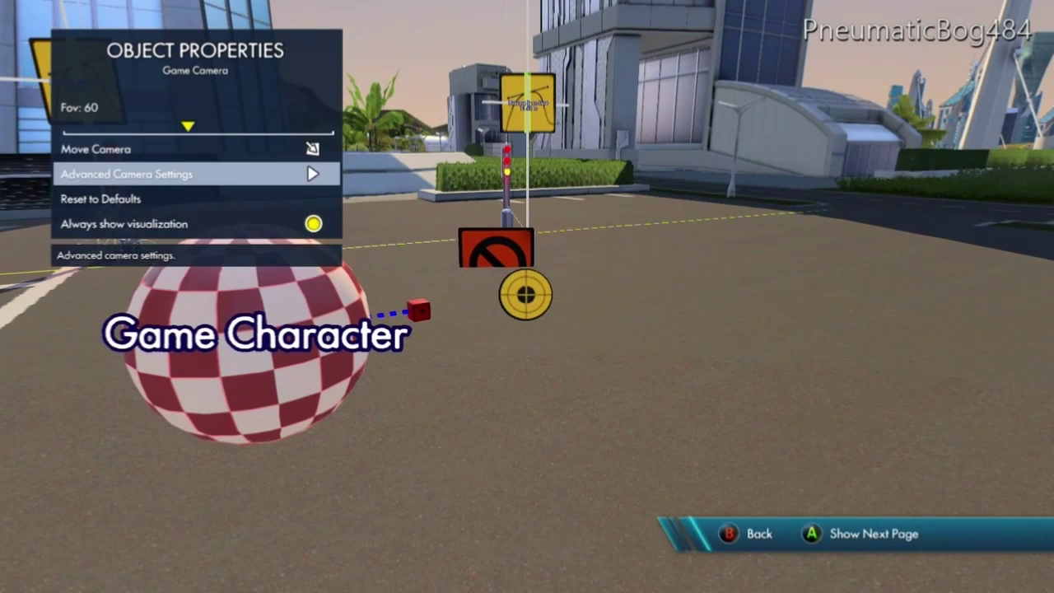
{"action": "key", "text": "Return"}
{"action": "key", "text": "Return"}
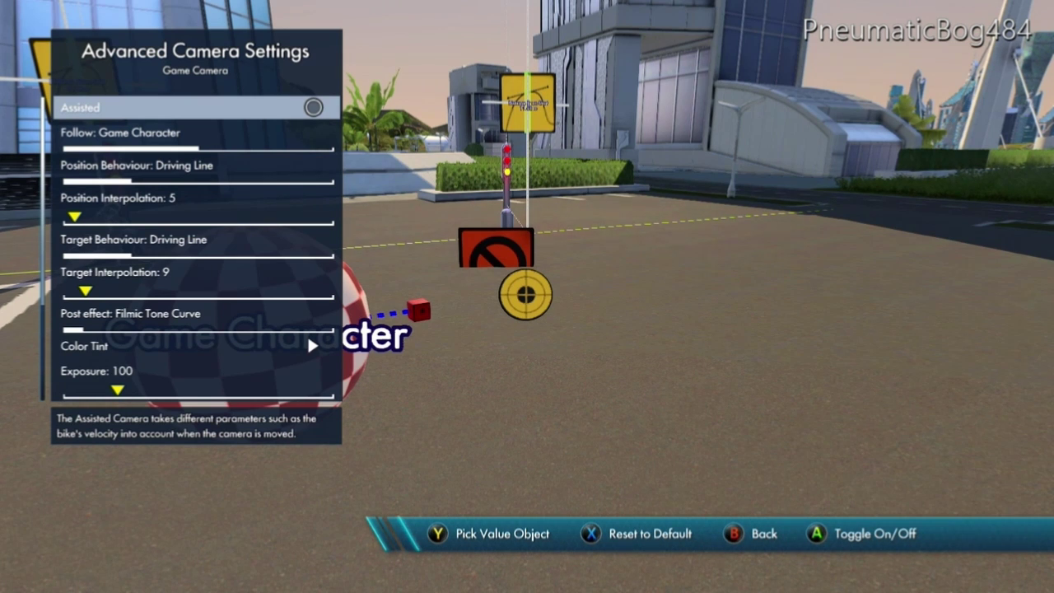
Set both the camera's Position Behaviour and its Target Behaviour to Keep Position.
{"action": "key", "text": "Down"}
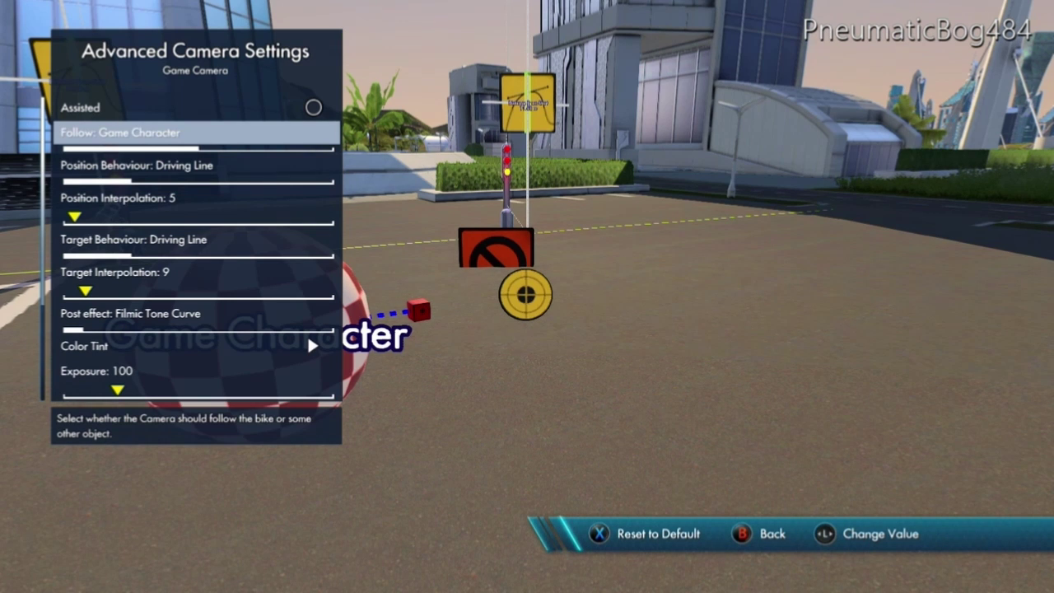
{"action": "key", "text": "Down"}
{"action": "key", "text": "Right"}
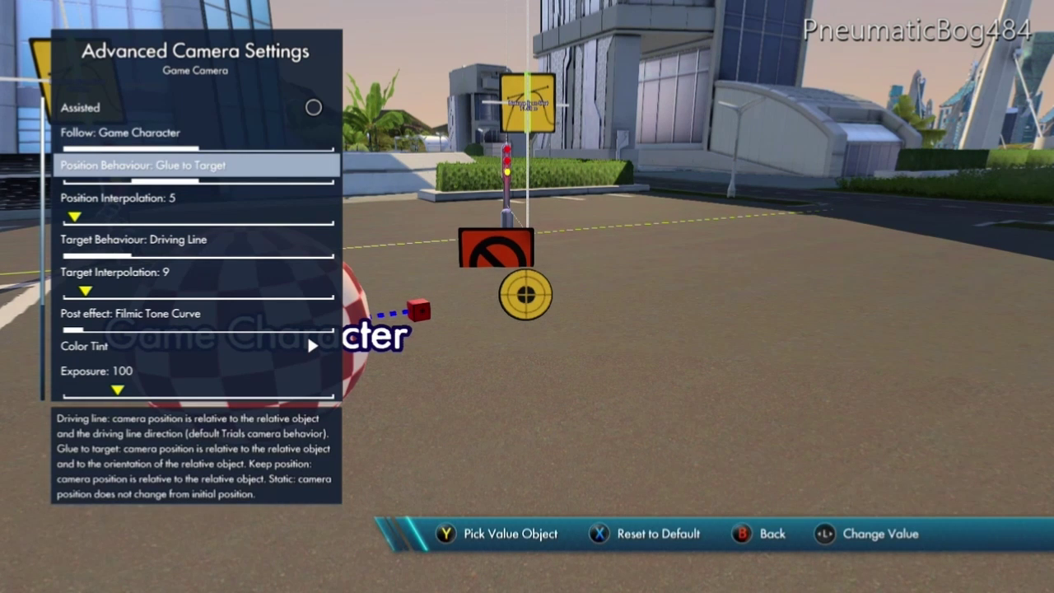
{"action": "key", "text": "Right"}
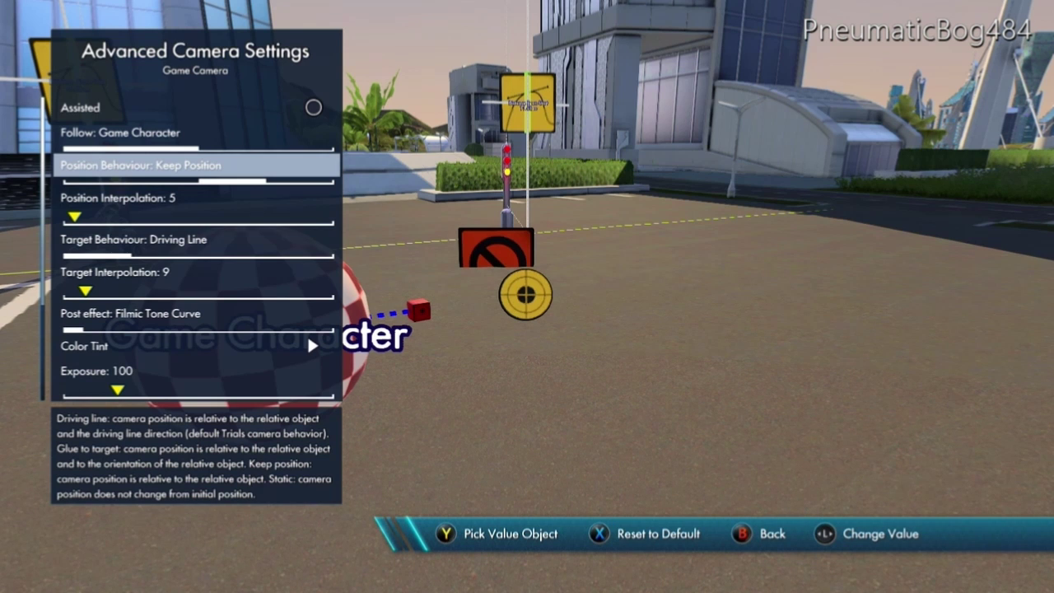
{"action": "key", "text": "Down"}
{"action": "key", "text": "Down"}
{"action": "key", "text": "Right"}
{"action": "key", "text": "Right"}
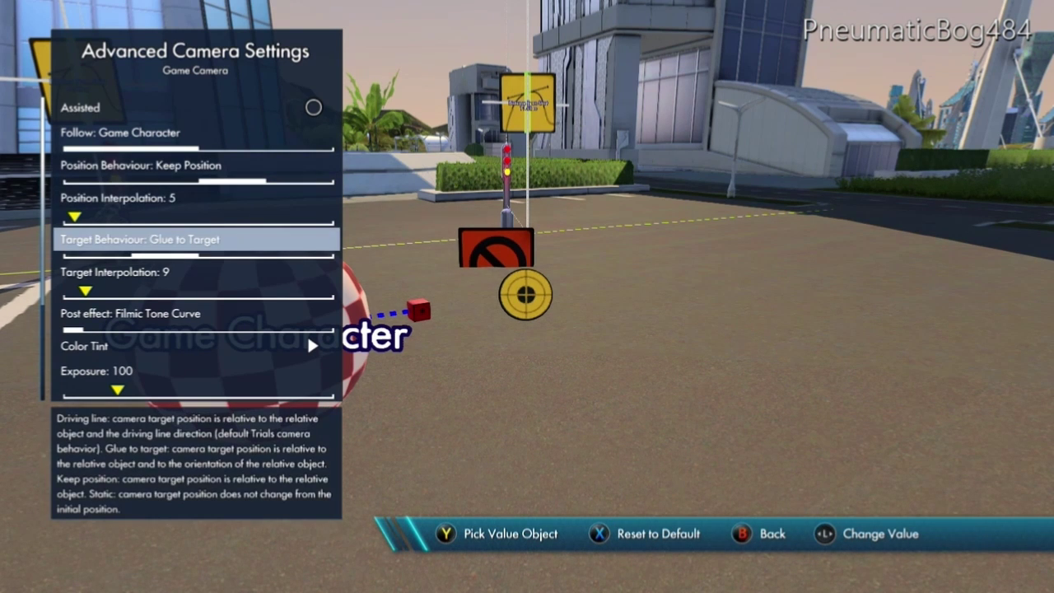
Set the camera's Position Interpolation and Target Interpolation to 100.
{"action": "key", "text": "Up"}
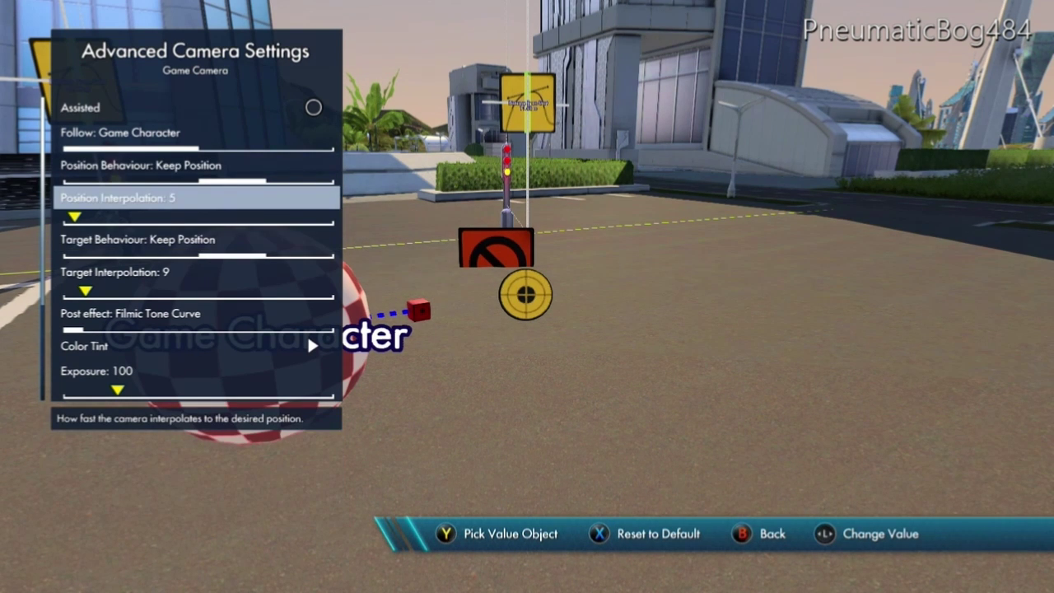
{"action": "key", "text": "Right"}
{"action": "key", "text": "Down"}
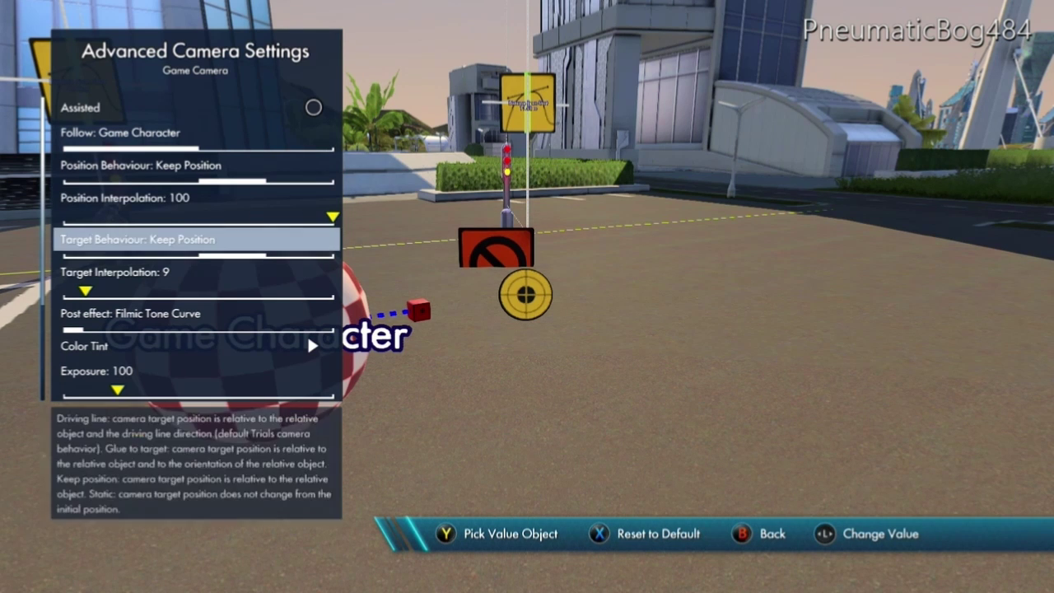
{"action": "key", "text": "Down"}
{"action": "key", "text": "Right"}
{"action": "key", "text": "Right"}
{"action": "key", "text": "Up"}
{"action": "key", "text": "Up"}
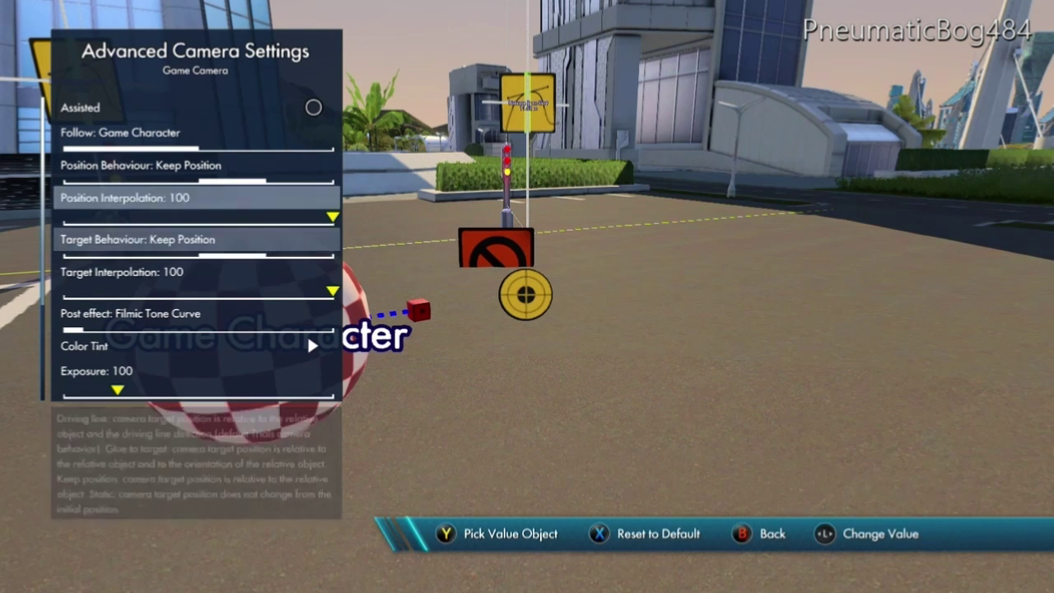
{"action": "key", "text": "Up"}
{"action": "key", "text": "Down"}
{"action": "key", "text": "Down"}
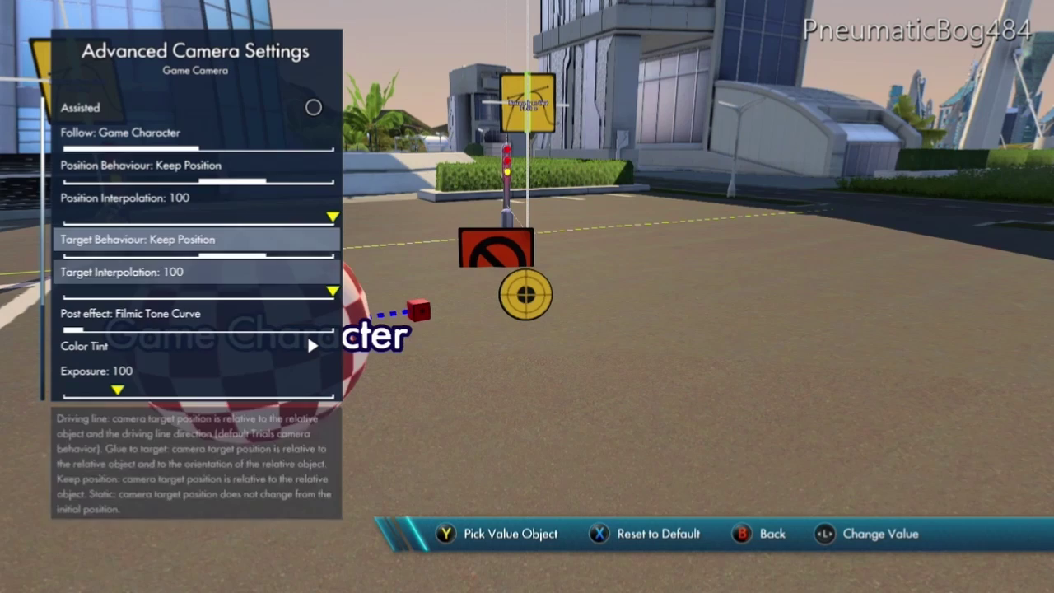
Cycle through the camera's post effect options and return to Filmic Tone Curve.
{"action": "key", "text": "Down"}
{"action": "key", "text": "Down"}
{"action": "key", "text": "Right"}
{"action": "key", "text": "Right"}
{"action": "key", "text": "Left"}
{"action": "key", "text": "Right"}
{"action": "key", "text": "Right"}
{"action": "key", "text": "Left"}
{"action": "key", "text": "Left"}
{"action": "key", "text": "Left"}
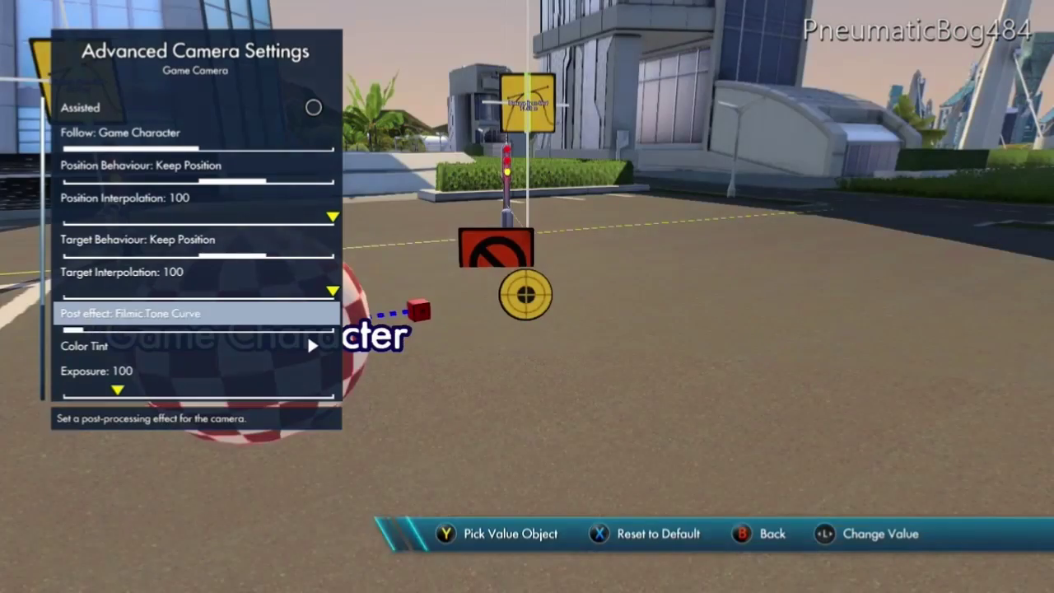
Look at the Color Tint picker without changing it, and try out the exposure setting before returning it to 100.
{"action": "key", "text": "Down"}
{"action": "key", "text": "Return"}
{"action": "key", "text": "Escape"}
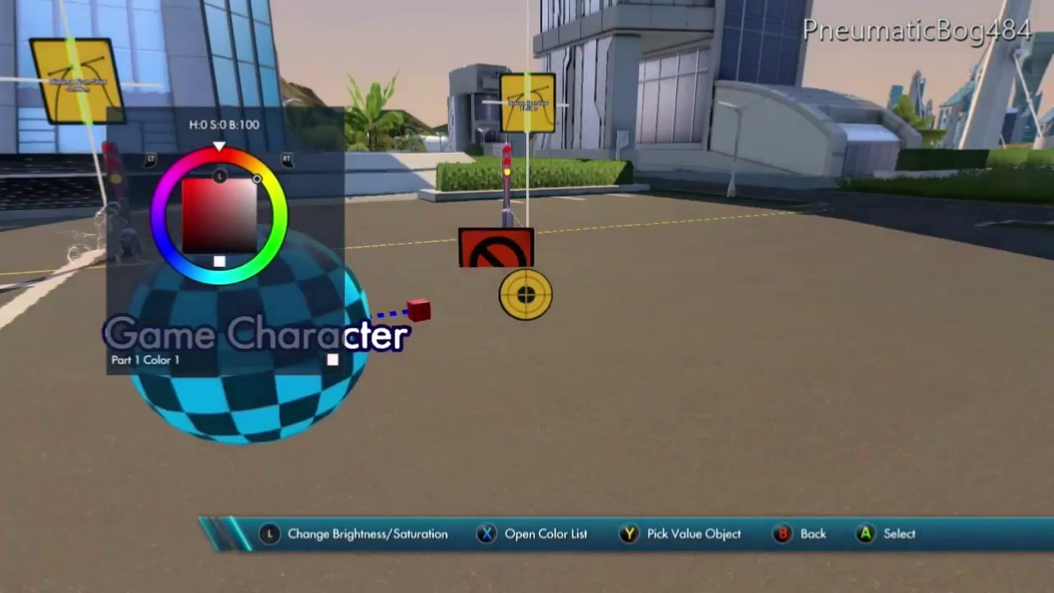
{"action": "key", "text": "Down"}
{"action": "key", "text": "Right"}
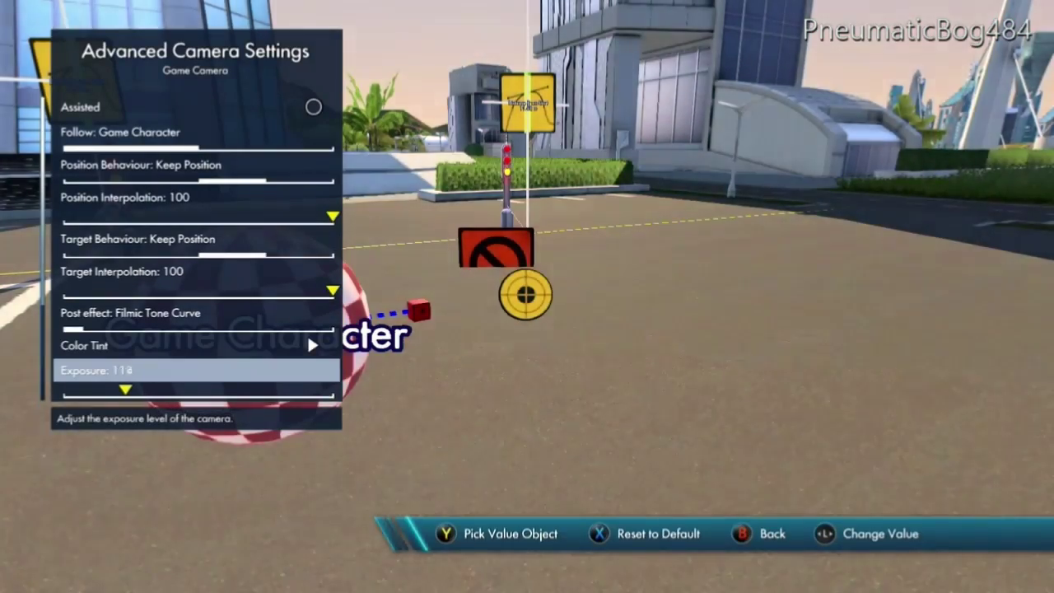
{"action": "key", "text": "Left"}
{"action": "key", "text": "Right"}
{"action": "key", "text": "Down"}
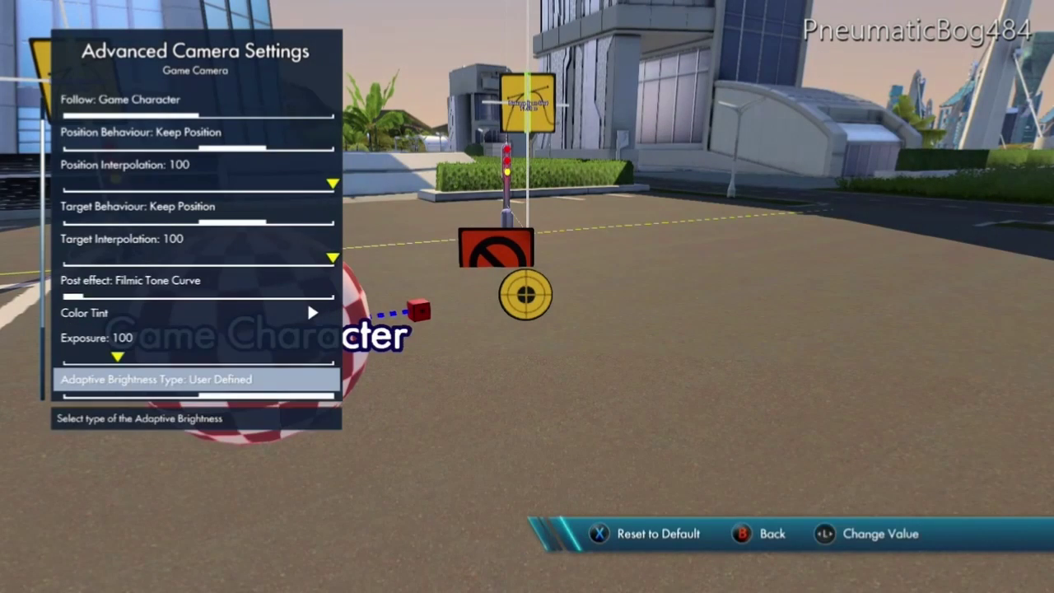
Review the brightness, Brightness Blend and Depth of Field options of the camera, and close its properties.
{"action": "key", "text": "Down"}
{"action": "key", "text": "Down"}
{"action": "key", "text": "Down"}
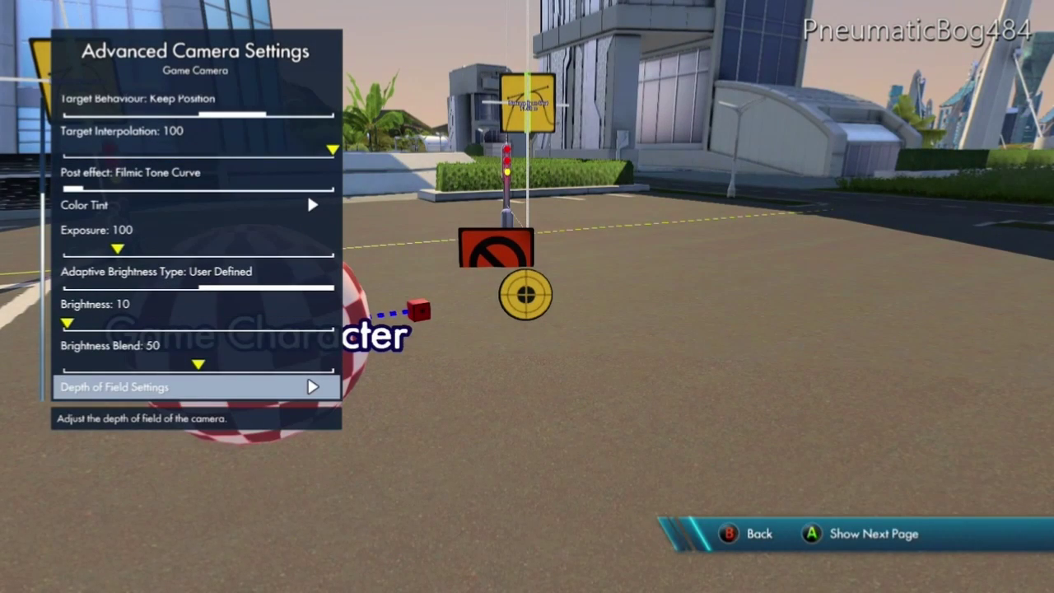
{"action": "key", "text": "Up"}
{"action": "key", "text": "Up"}
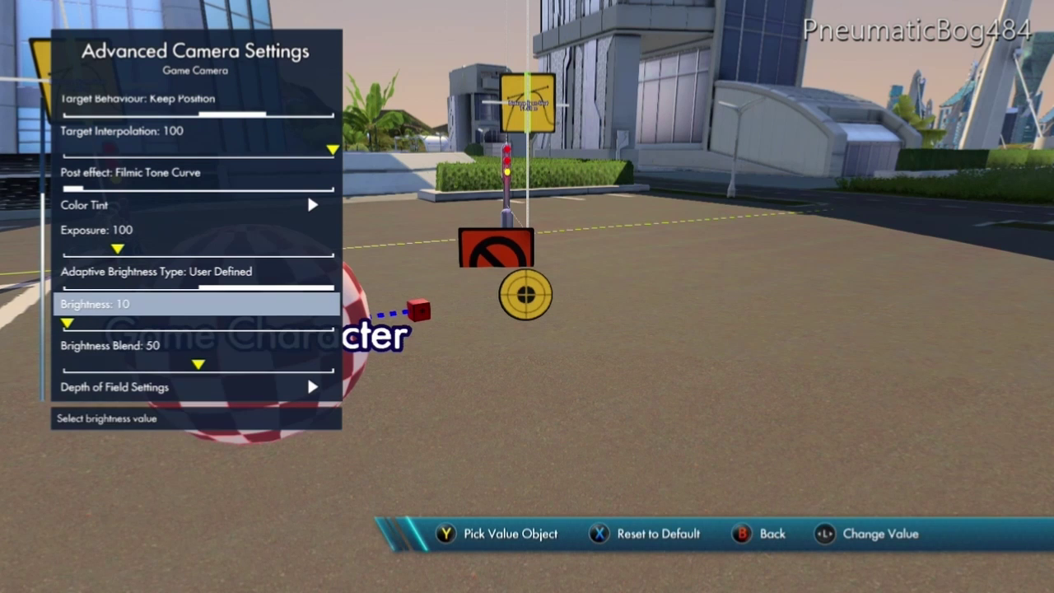
{"action": "key", "text": "Up"}
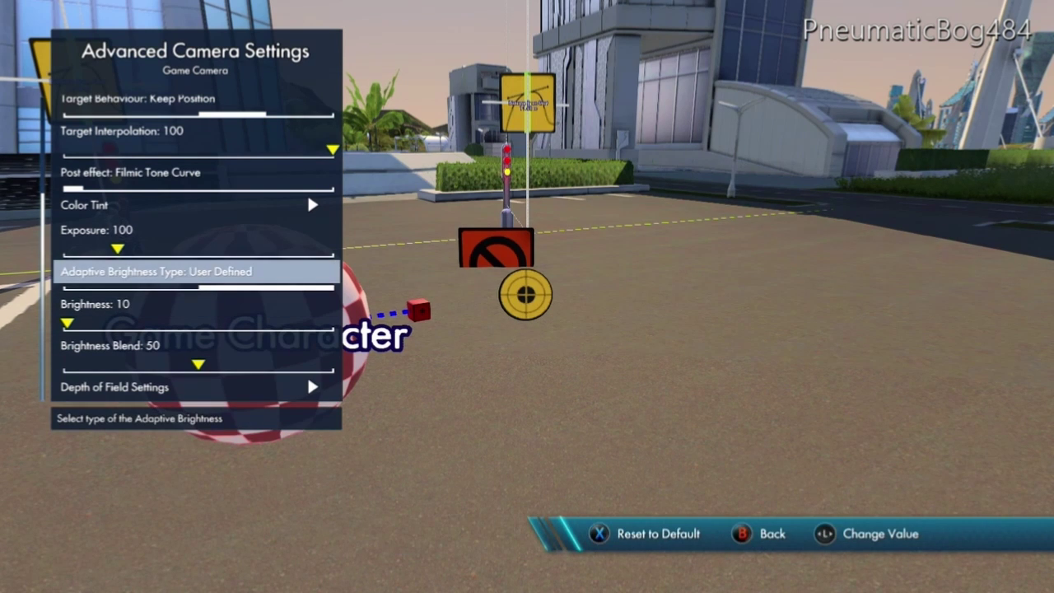
{"action": "key", "text": "Escape"}
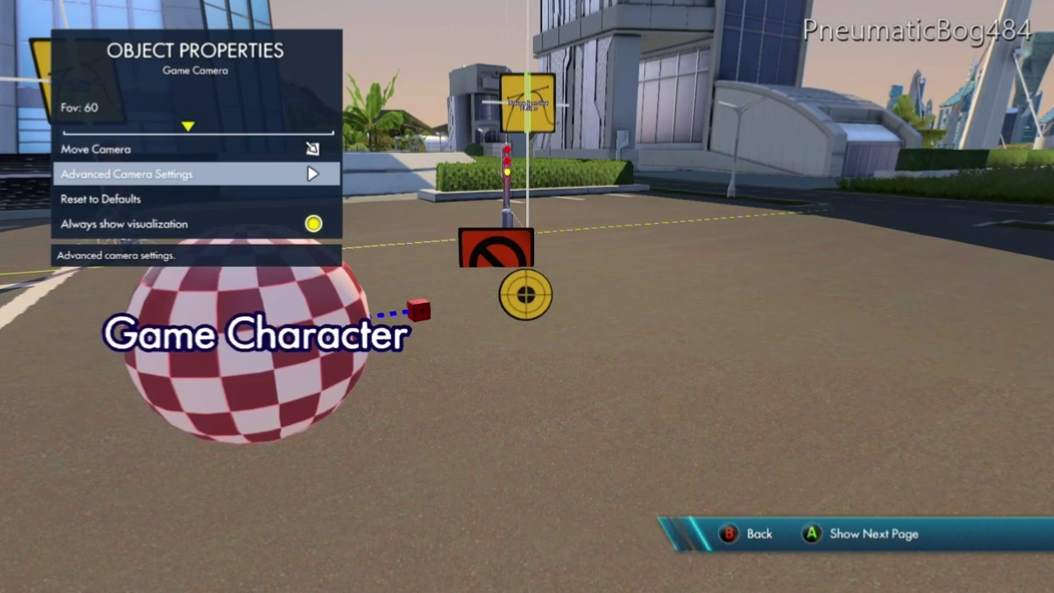
{"action": "key", "text": "Escape"}
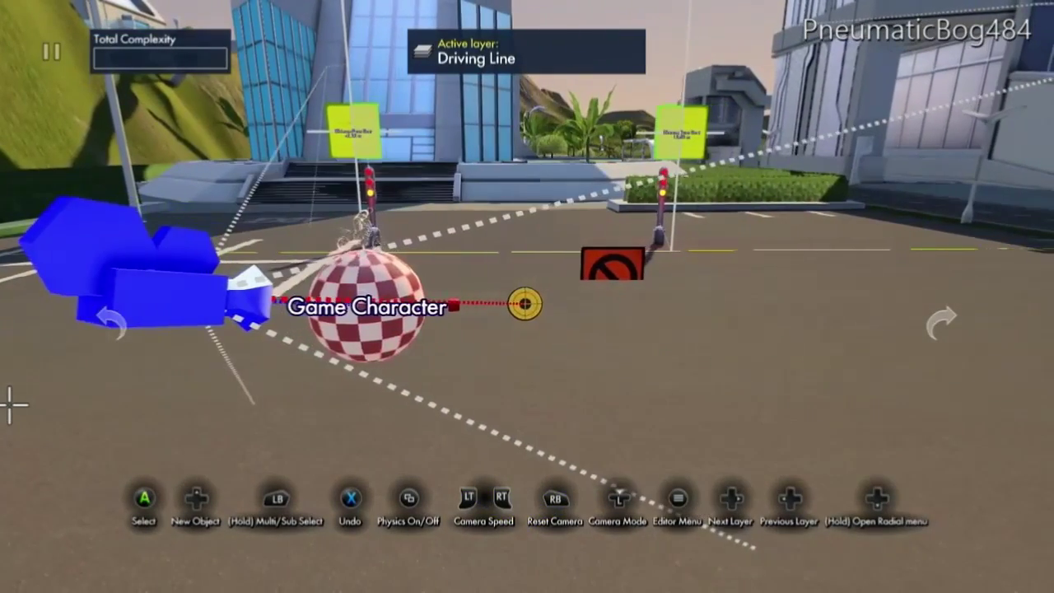
{"action": "key", "text": "space"}
{"action": "key", "text": "space"}
{"action": "key", "text": "space"}
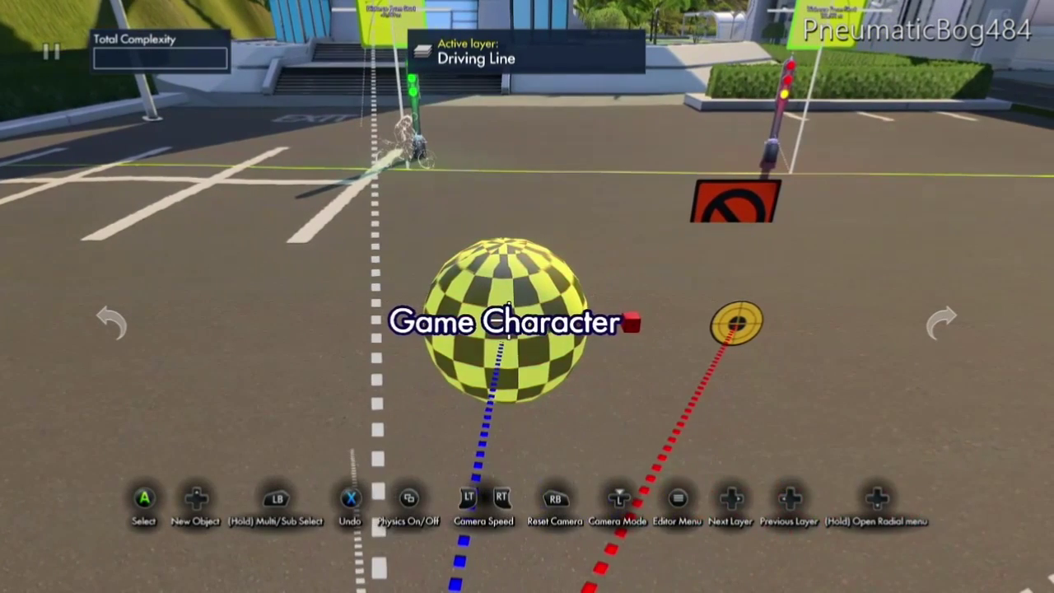
{"action": "left_click", "coordinate": [508, 310]}
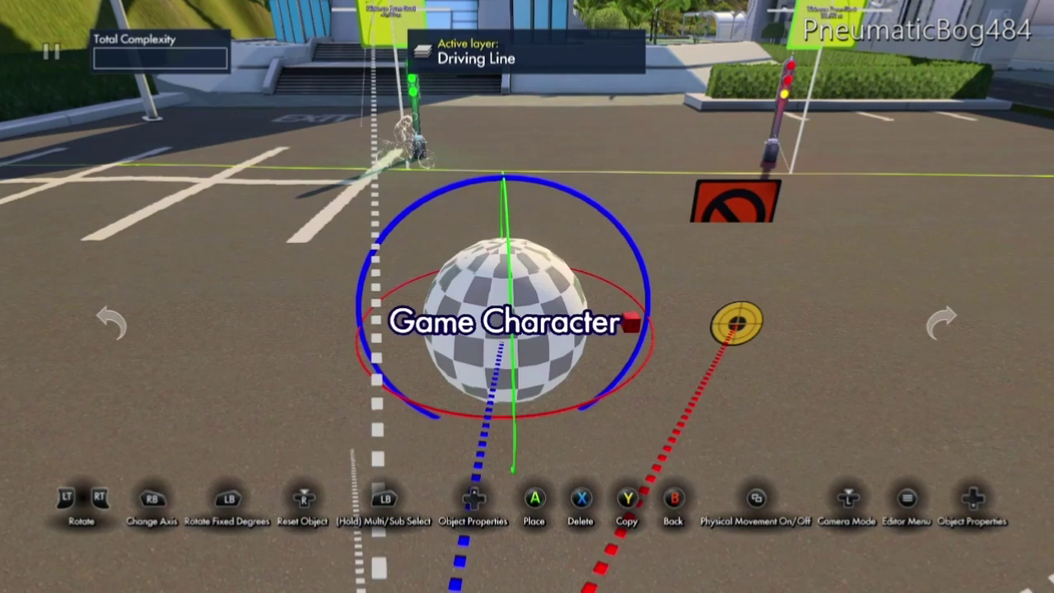
{"action": "left_click", "coordinate": [505, 321]}
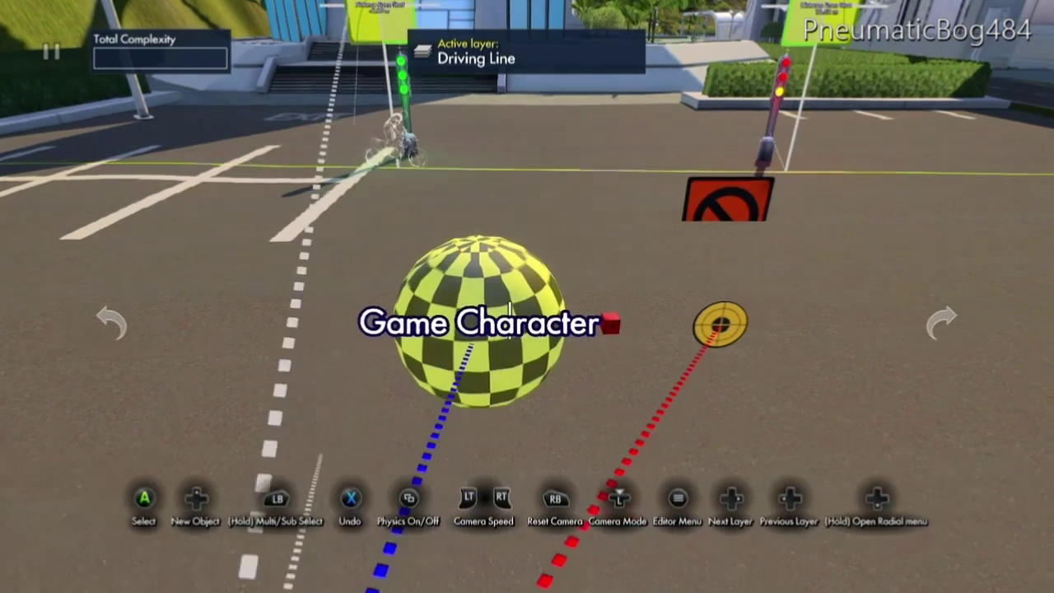
Move the Physics Activation object on top of the sphere and set its Position Behaviour to Keep Position.
{"action": "left_click", "coordinate": [589, 320]}
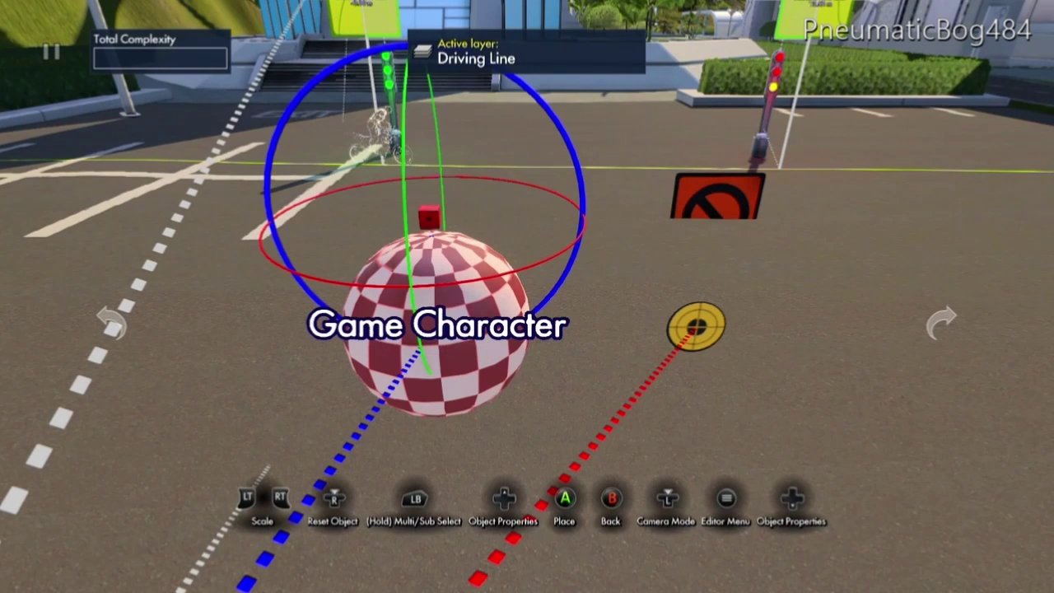
{"action": "key", "text": "Up"}
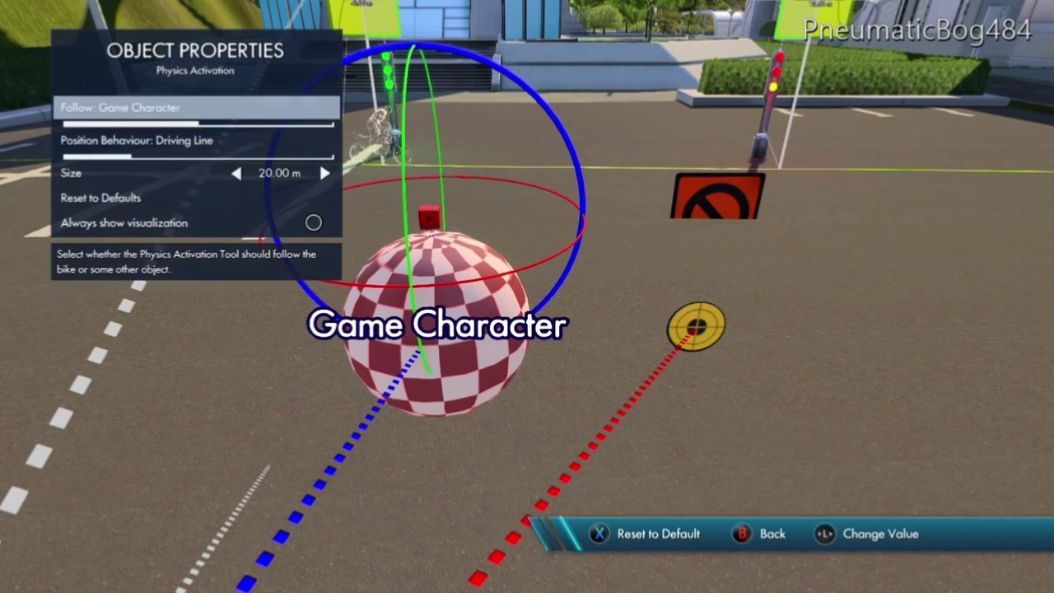
{"action": "key", "text": "Down"}
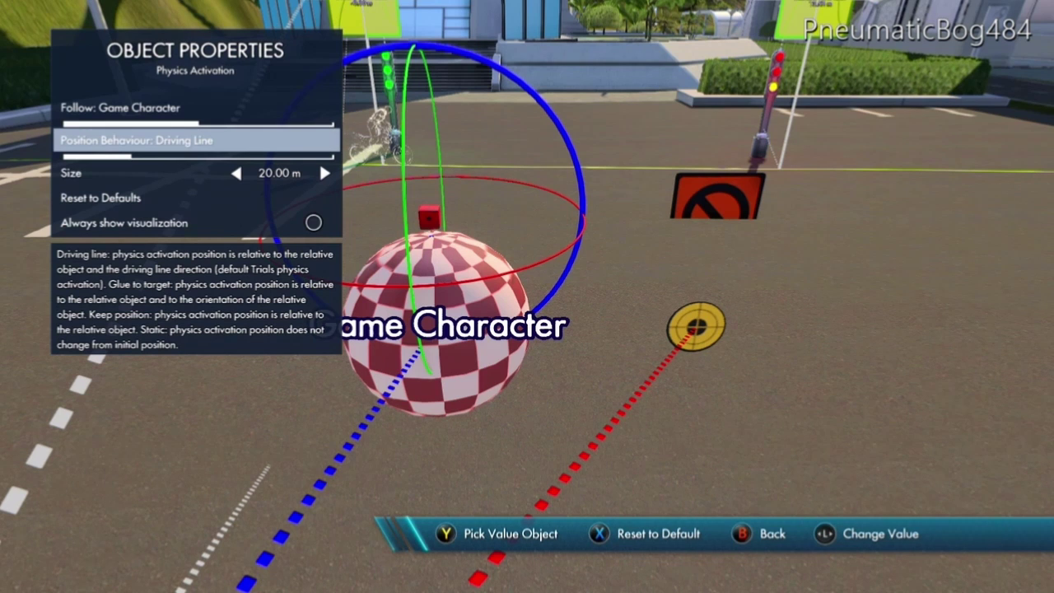
{"action": "key", "text": "Right"}
{"action": "key", "text": "Right"}
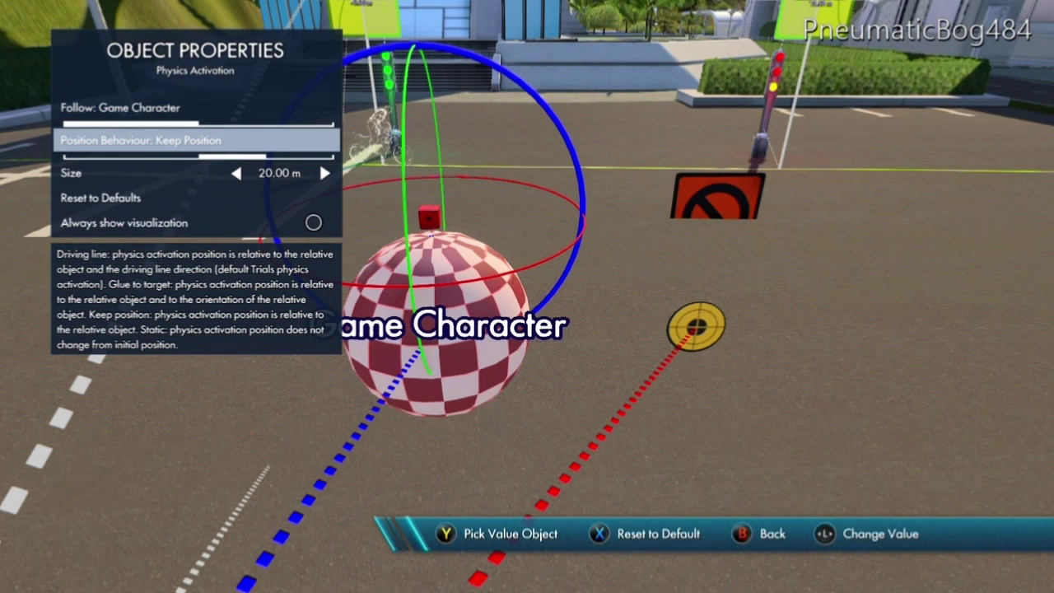
Set the Physics Activation size to 5.00 m, turn on Always show visualization, and close its properties.
{"action": "key", "text": "Down"}
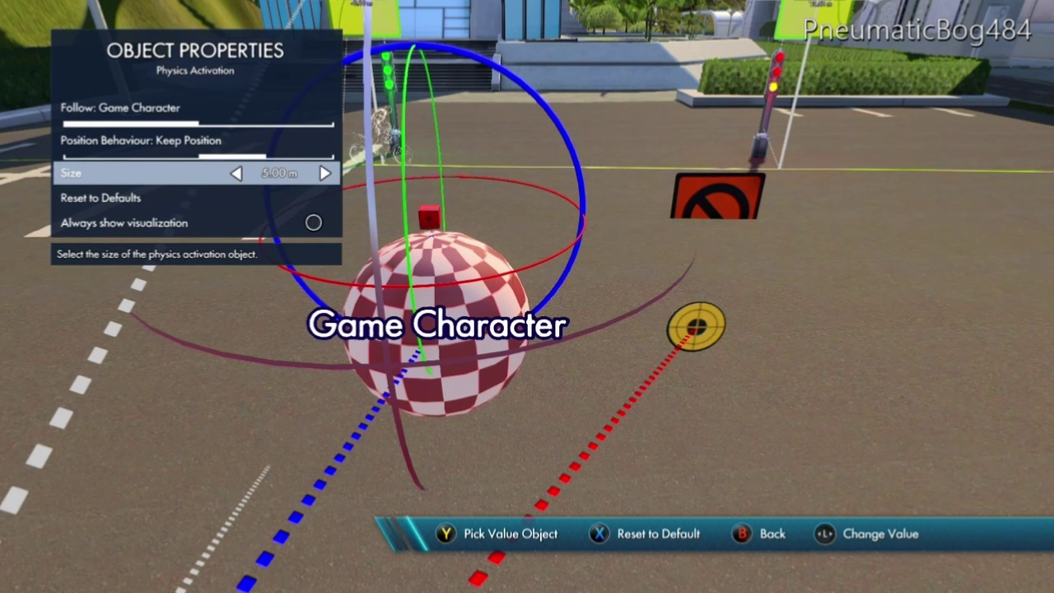
{"action": "key", "text": "Down"}
{"action": "key", "text": "Down"}
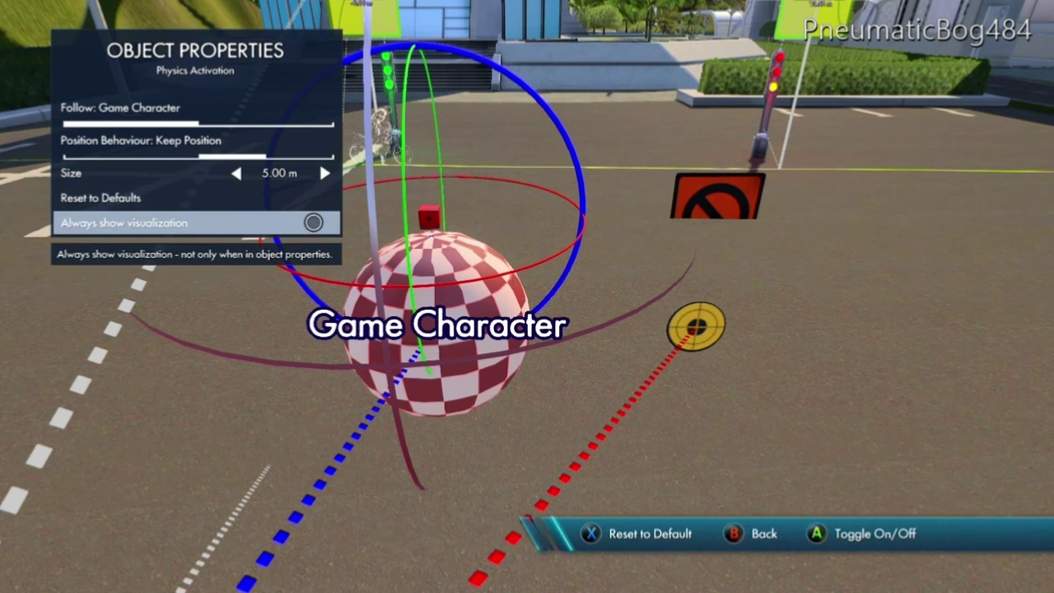
{"action": "key", "text": "Return"}
{"action": "key", "text": "Escape"}
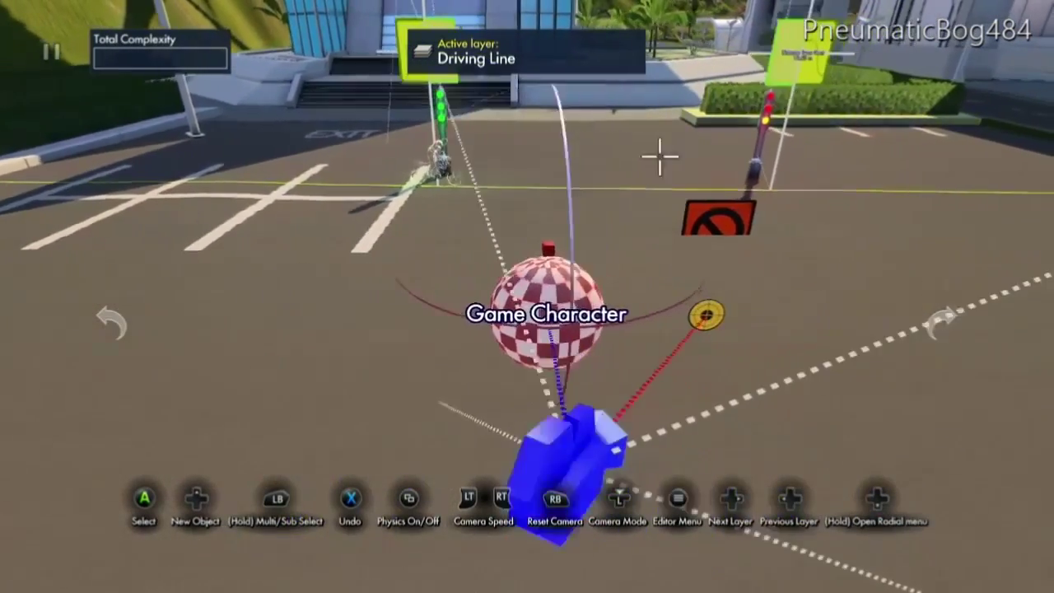
Move the Game Camera's target point to just above the Game Character sphere and place it there.
{"action": "middle_click_drag", "start_coordinate": [555, 275], "coordinate": [640, 337]}
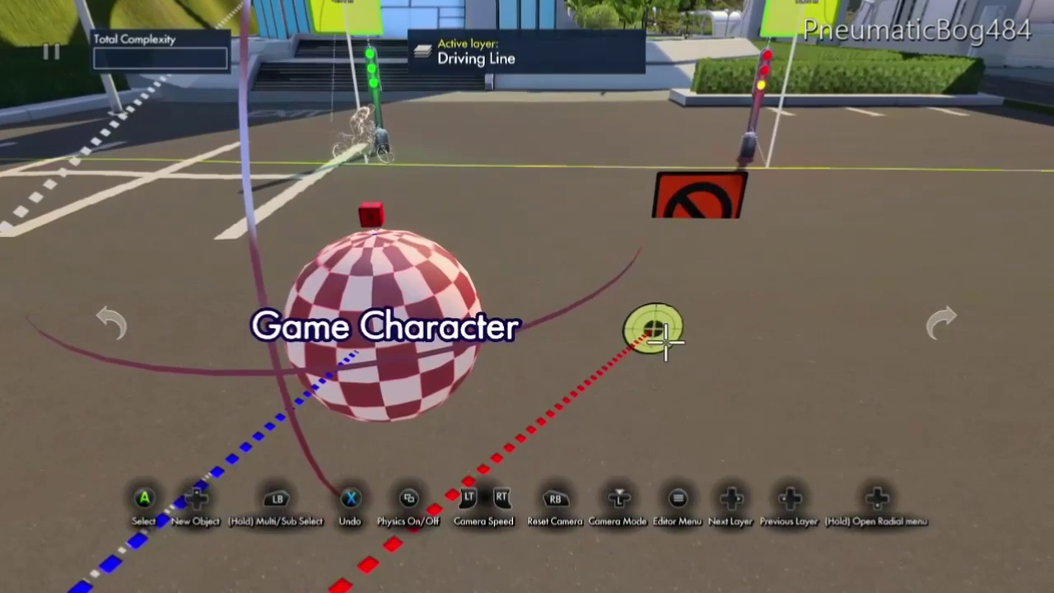
{"action": "left_click", "coordinate": [650, 329]}
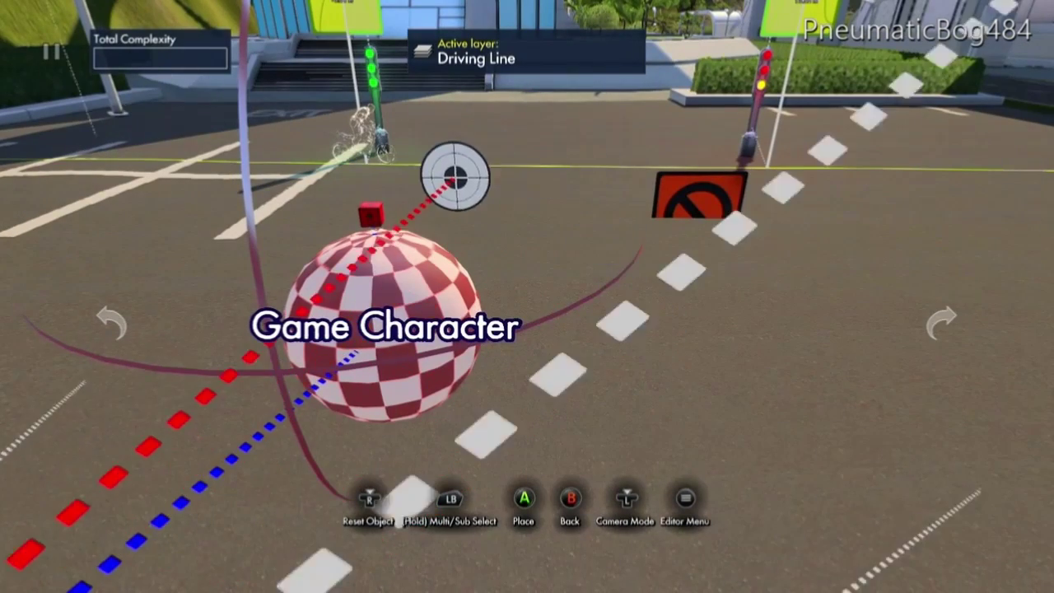
{"action": "left_click", "coordinate": [311, 213]}
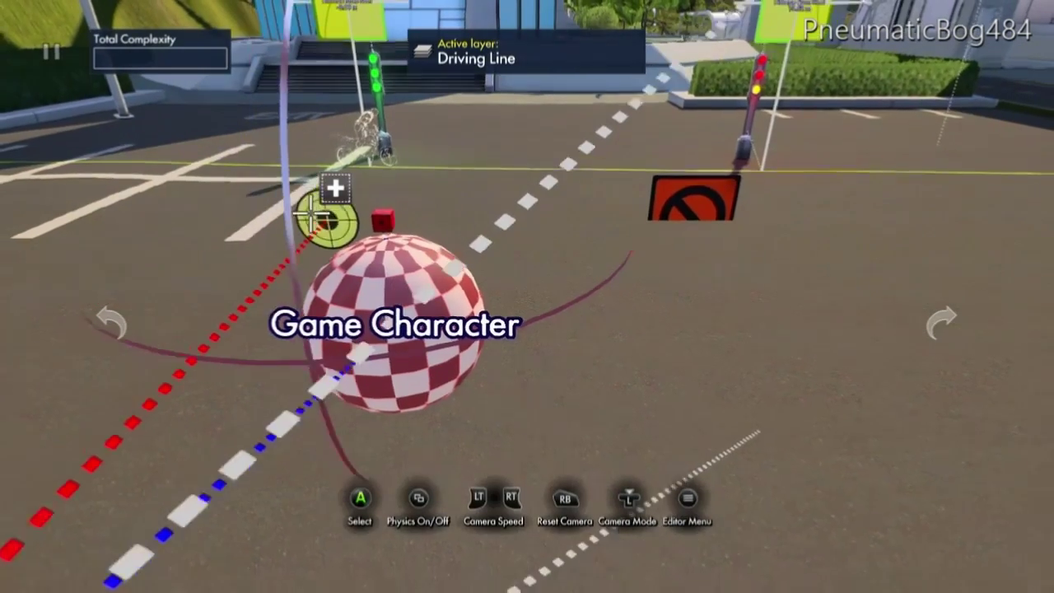
{"action": "left_click", "coordinate": [407, 246]}
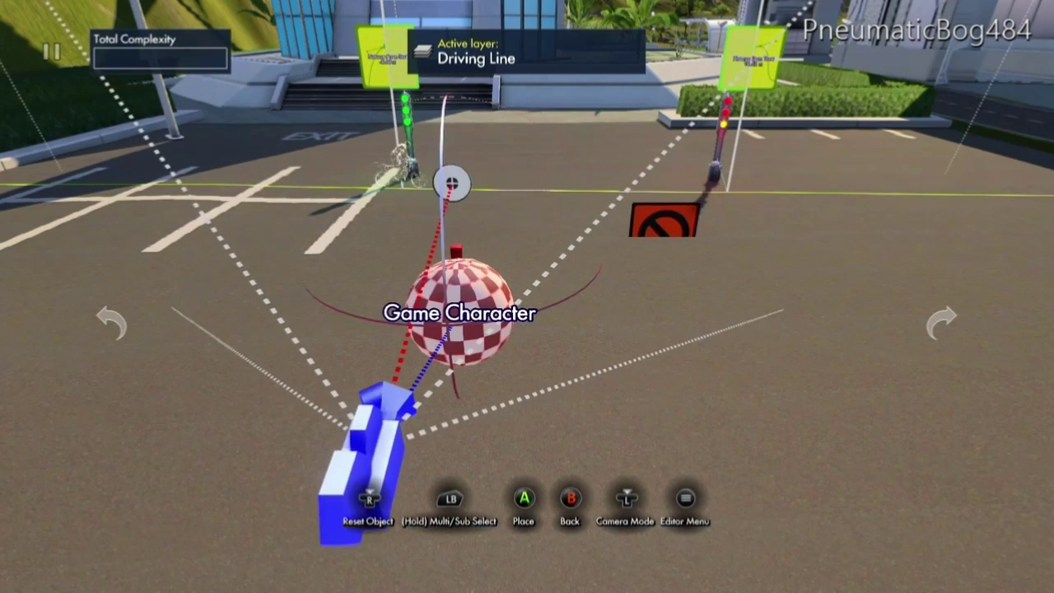
{"action": "left_click", "coordinate": [455, 250]}
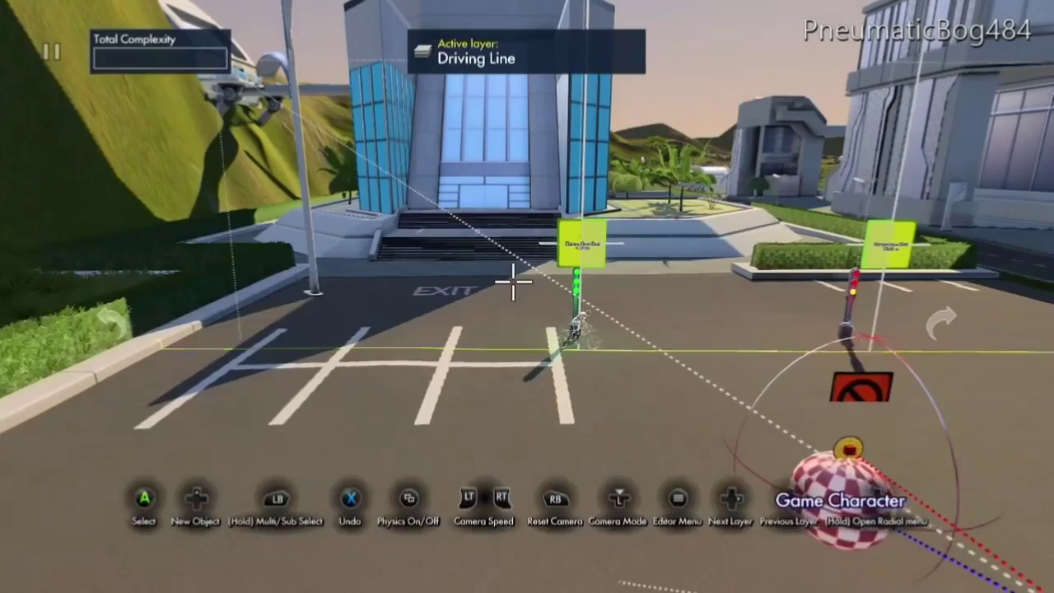
Add an Object info data source and position it in the parking lot near the EXIT marking.
{"action": "key", "text": "x"}
{"action": "key", "text": "Return"}
{"action": "key", "text": "Right"}
{"action": "key", "text": "Right"}
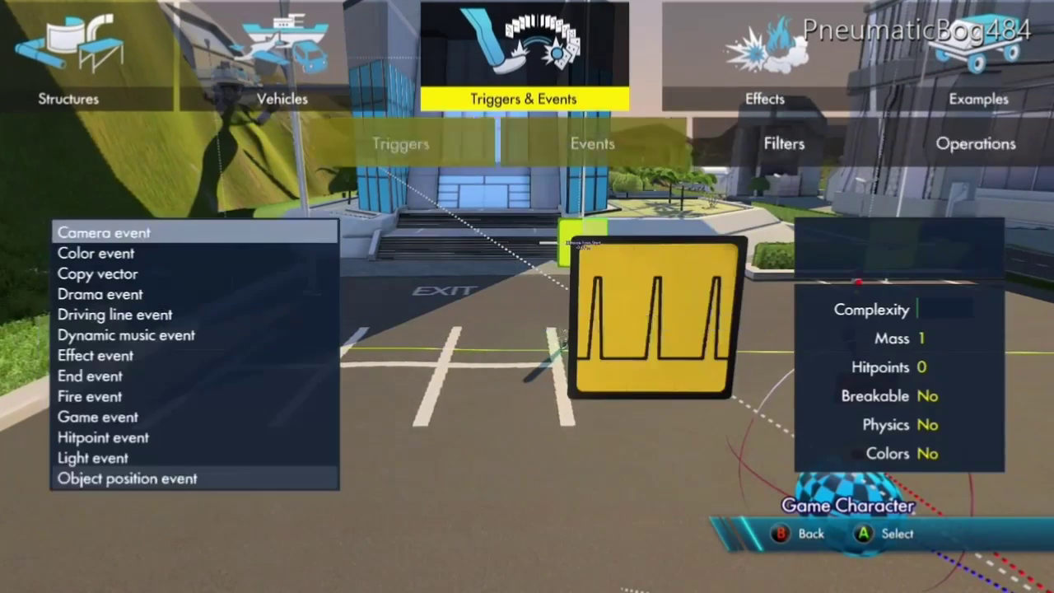
{"action": "key", "text": "Right"}
{"action": "key", "text": "Right"}
{"action": "key", "text": "Up"}
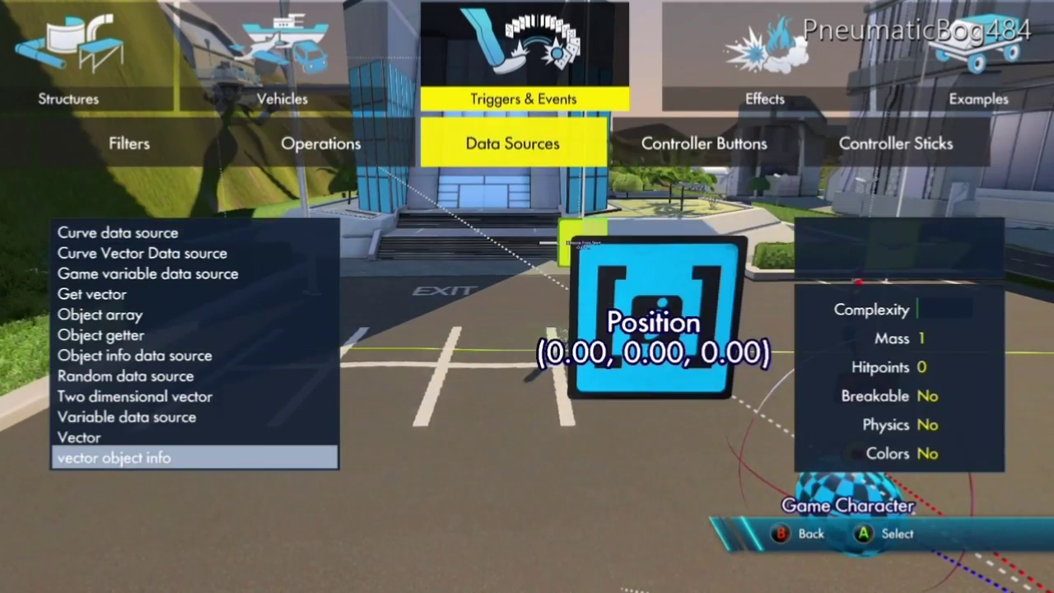
{"action": "key", "text": "Up"}
{"action": "key", "text": "Up"}
{"action": "key", "text": "Up"}
{"action": "key", "text": "Up"}
{"action": "key", "text": "Up"}
{"action": "key", "text": "Down"}
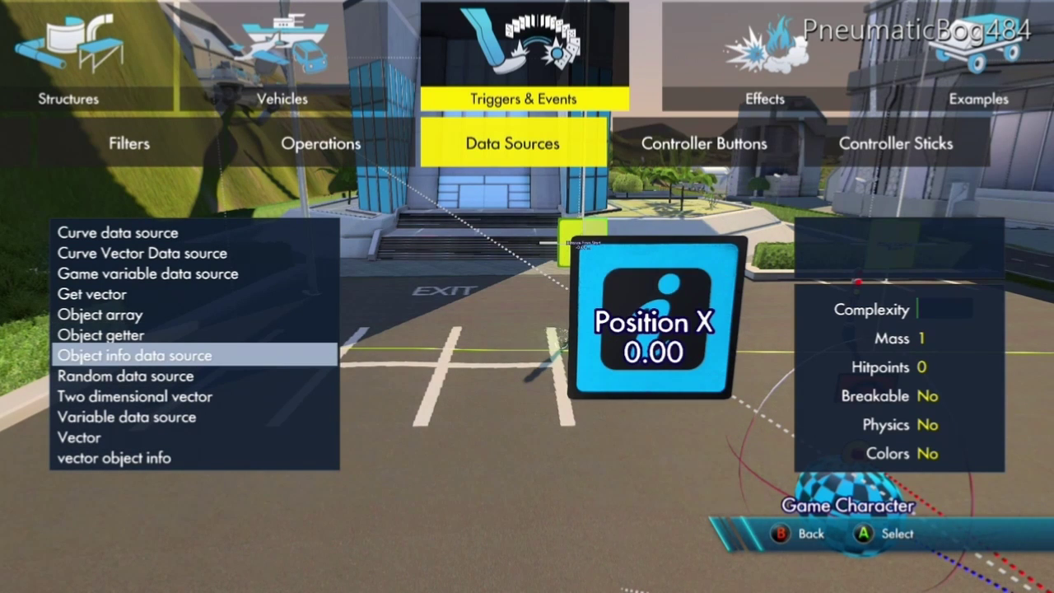
{"action": "key", "text": "Return"}
{"action": "key", "text": "Left"}
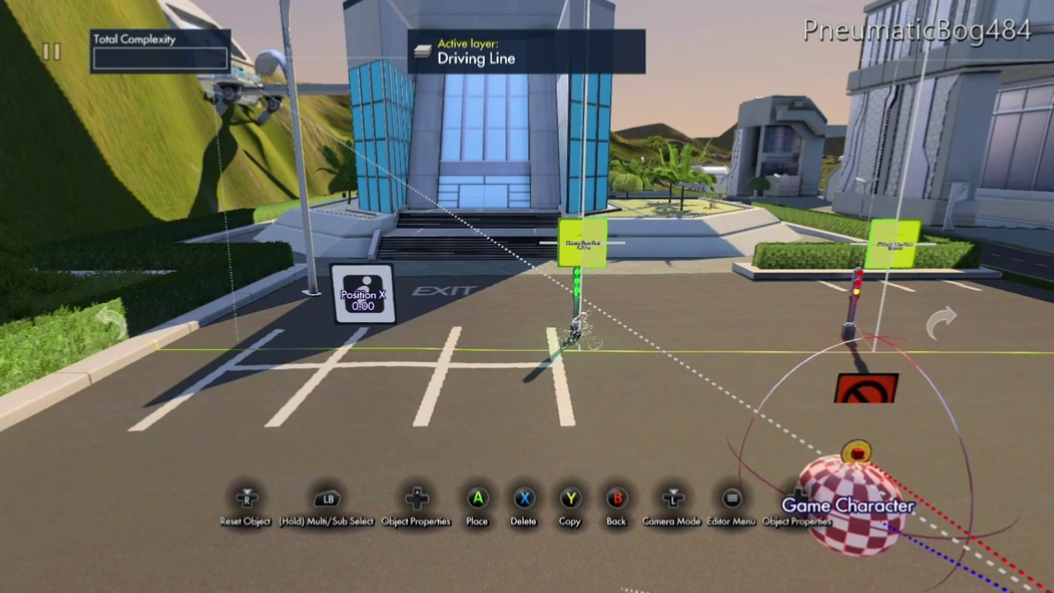
Copy the Object info data source twice and place the copies alongside it in a row of three.
{"action": "key", "text": "y"}
{"action": "key", "text": "Right"}
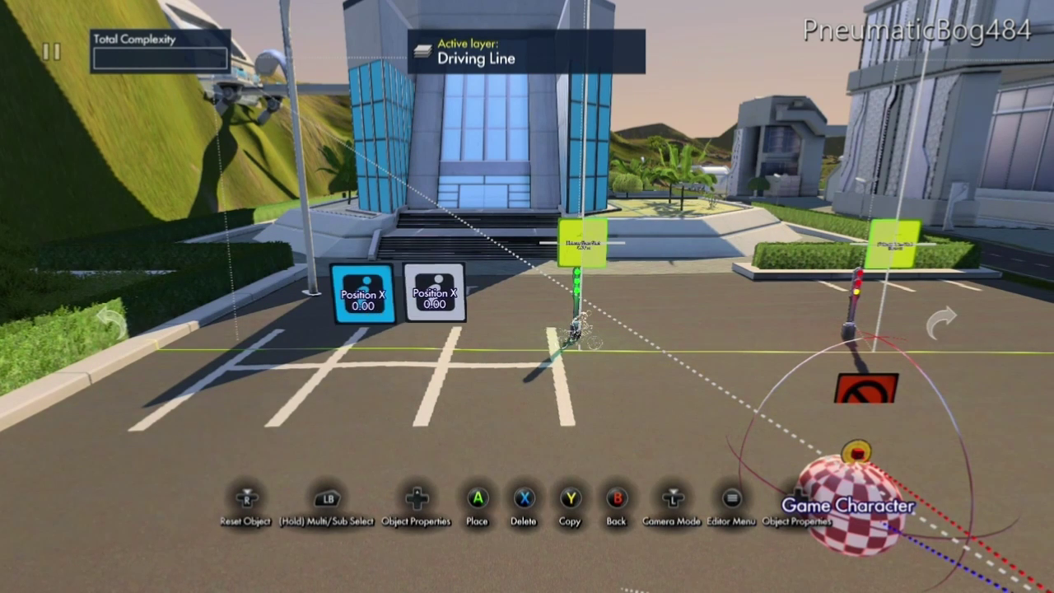
{"action": "key", "text": "a"}
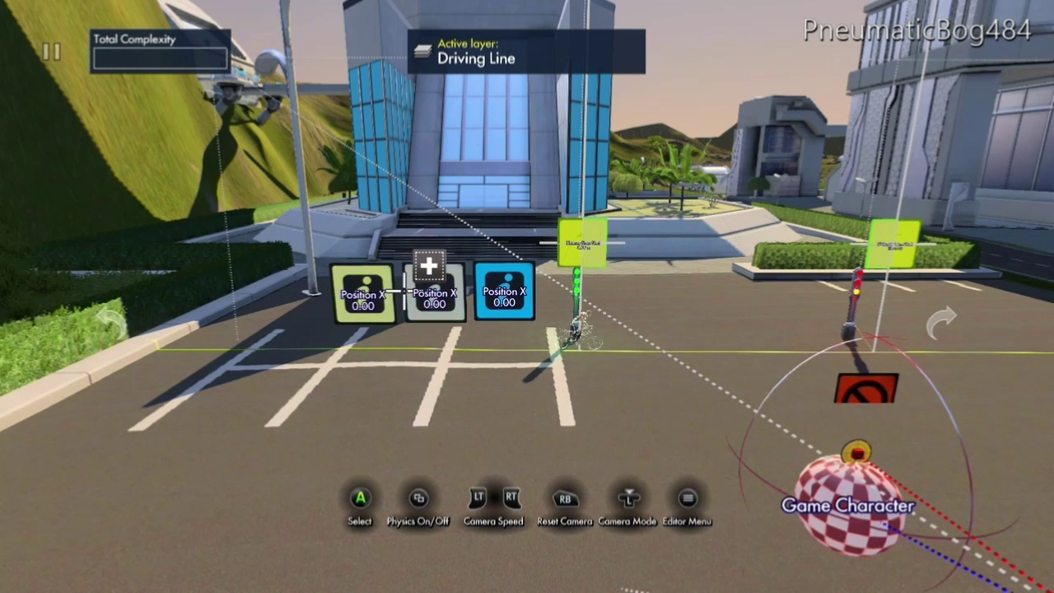
Select all three Object info data sources together and make the Game Character sphere the object they read.
{"action": "key", "text": "x"}
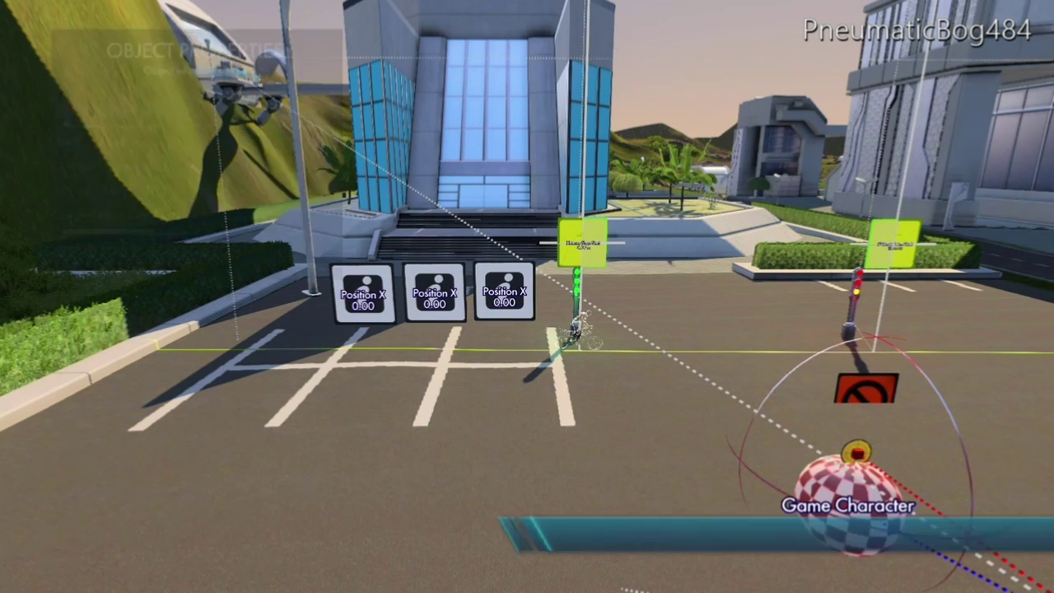
{"action": "key", "text": "Down"}
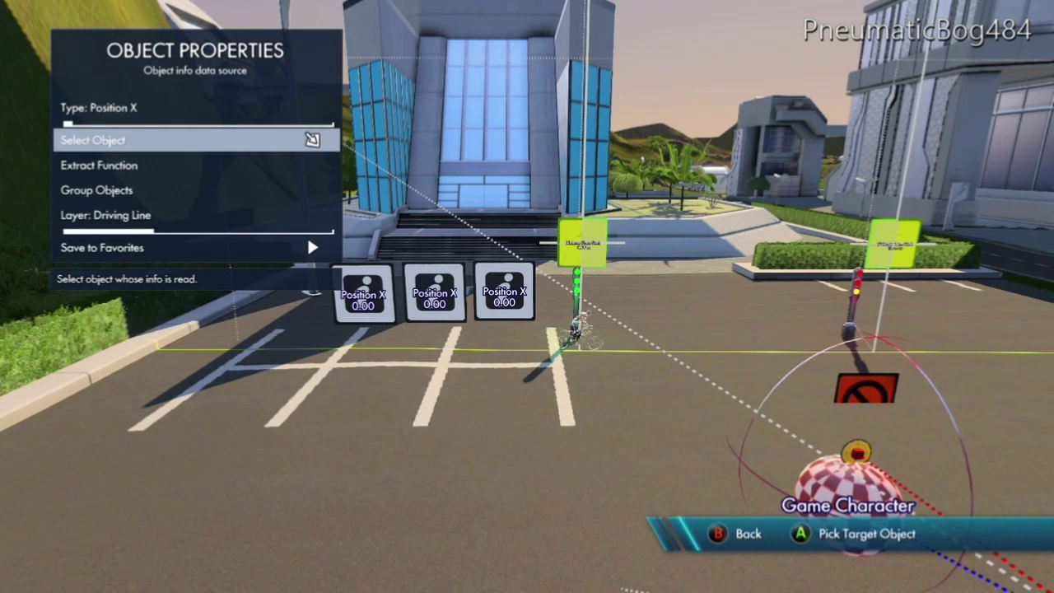
{"action": "key", "text": "a"}
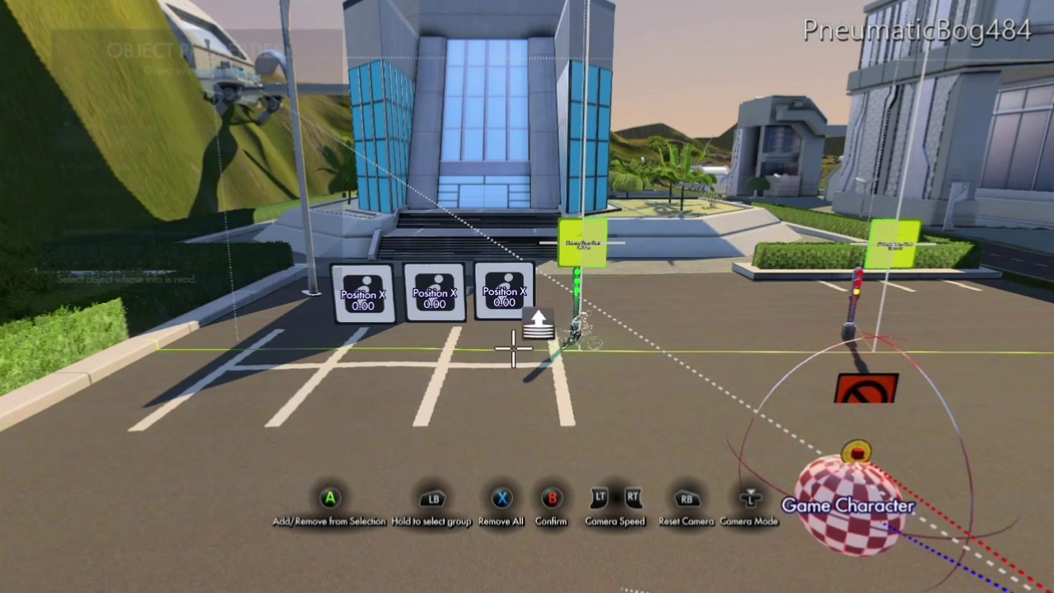
{"action": "key", "text": "b"}
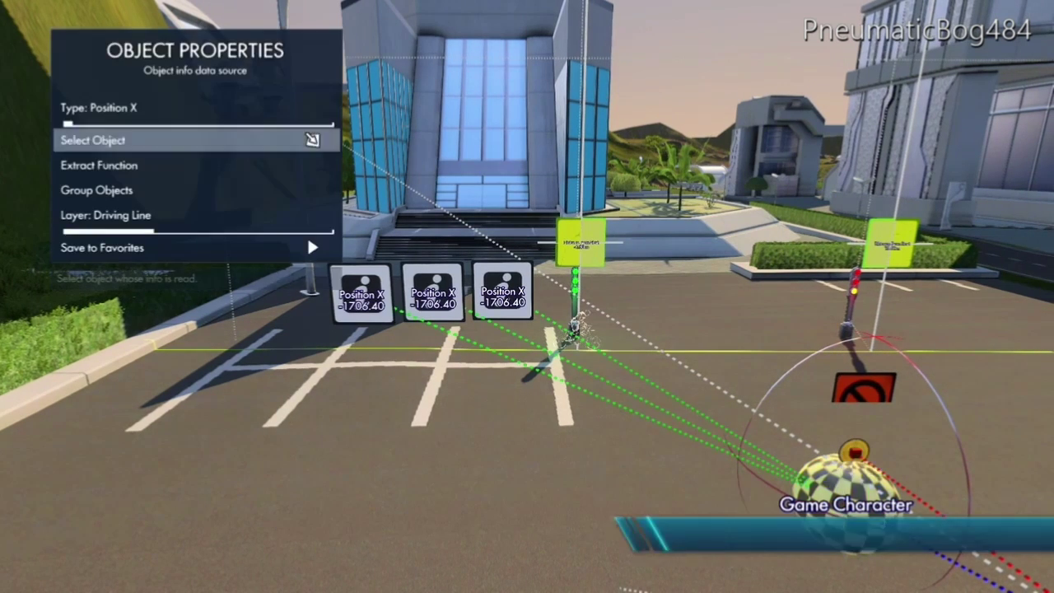
{"action": "key", "text": "b"}
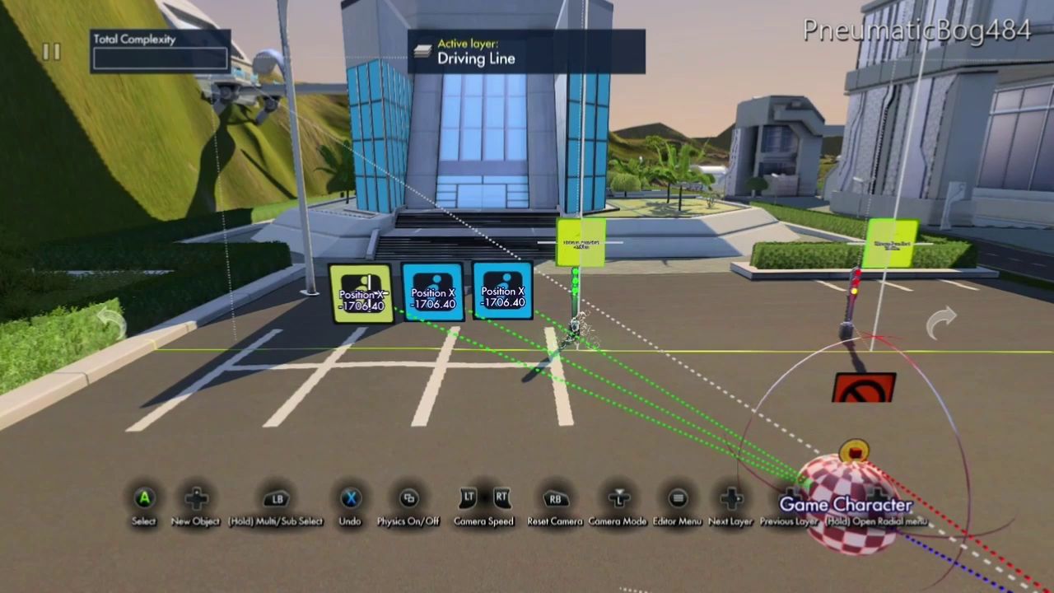
Set the middle data source's Type to Position Y and the third one's to Position Z.
{"action": "key", "text": "a"}
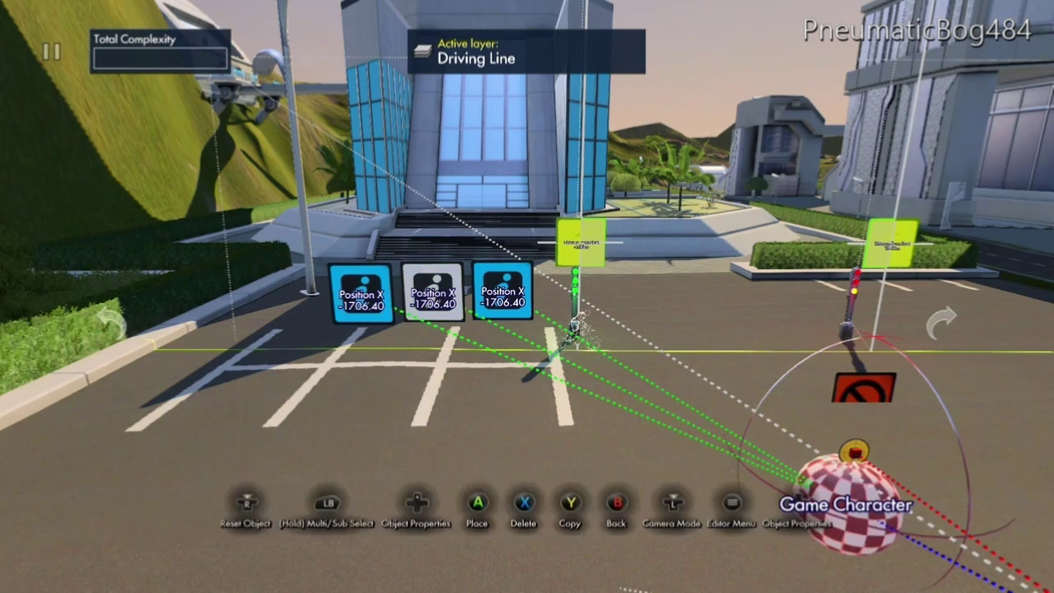
{"action": "key", "text": "Right"}
{"action": "key", "text": "Right"}
{"action": "key", "text": "b"}
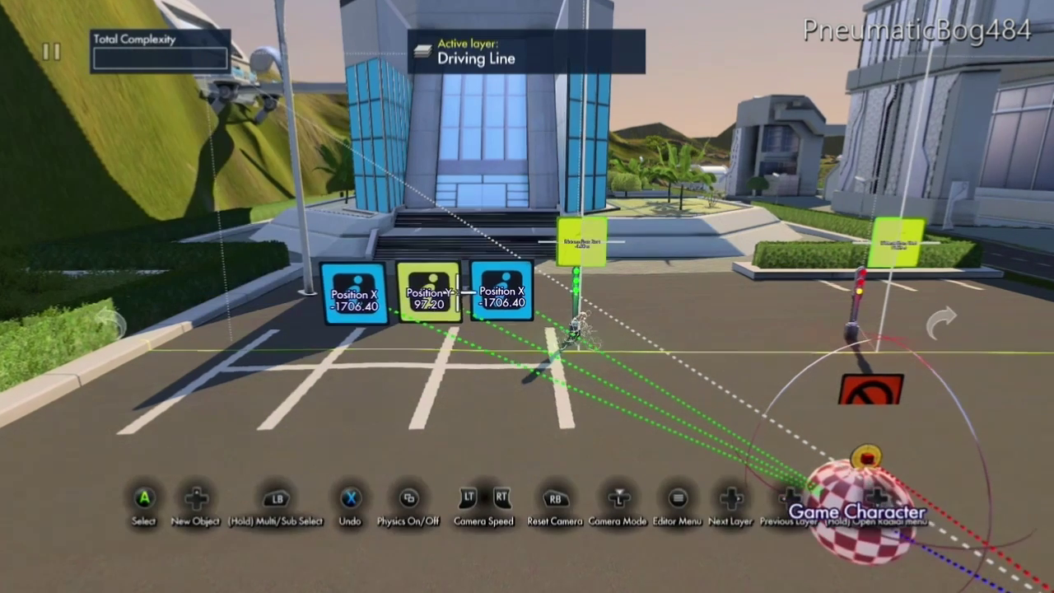
{"action": "key", "text": "a"}
{"action": "key", "text": "Right"}
{"action": "key", "text": "Right"}
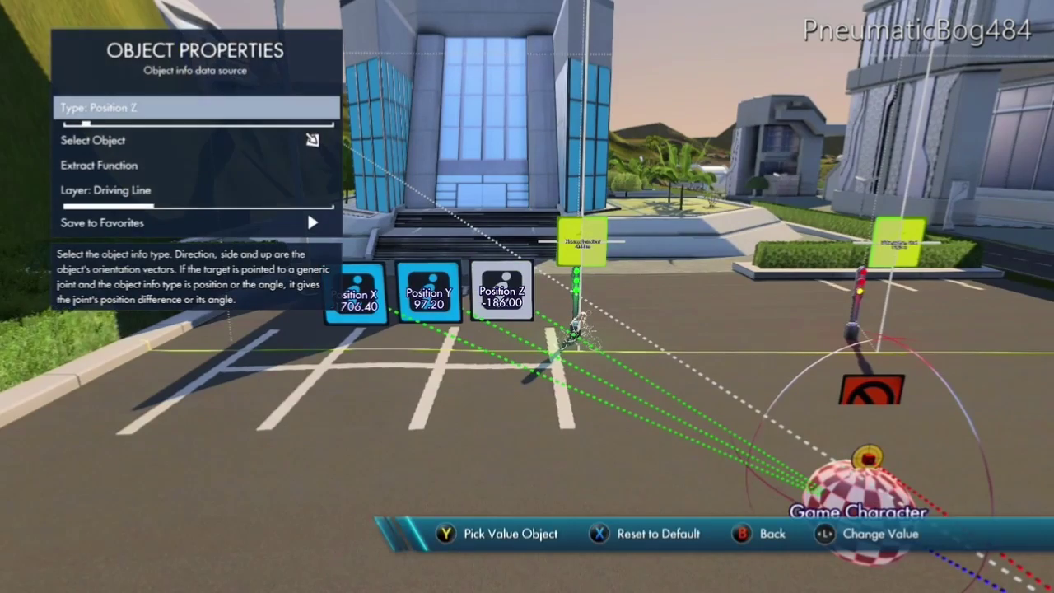
{"action": "key", "text": "b"}
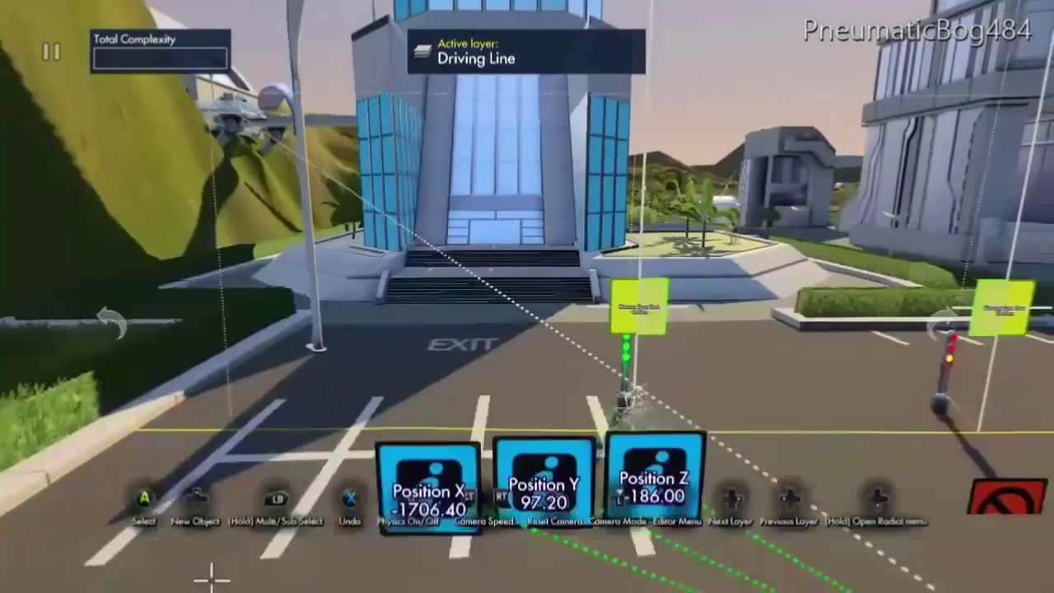
Add an Object position event and place it above the row of position data sources.
{"action": "key", "text": "Up"}
{"action": "key", "text": "Left"}
{"action": "key", "text": "Left"}
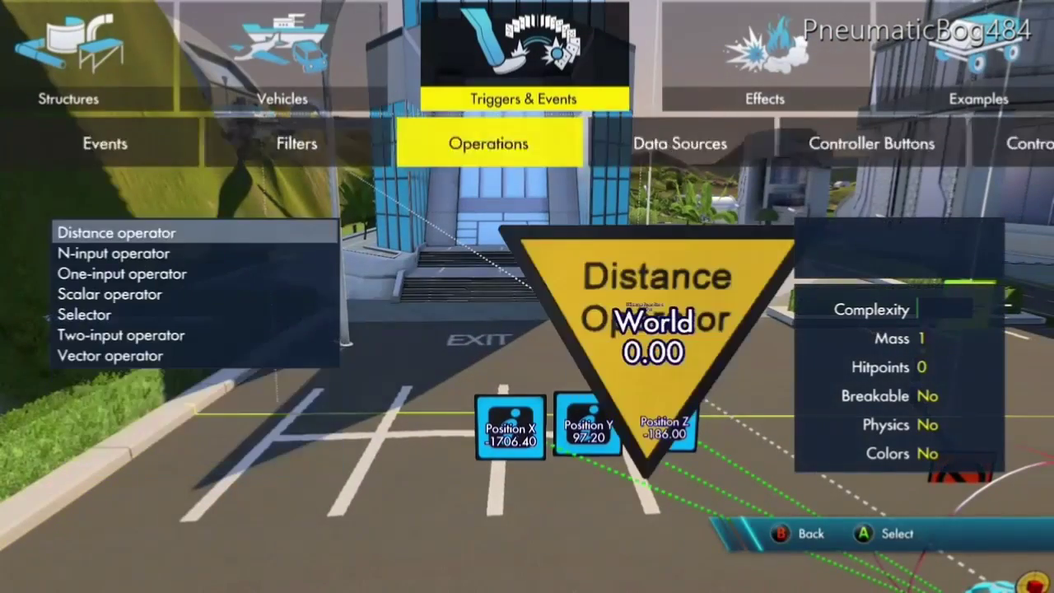
{"action": "key", "text": "Left"}
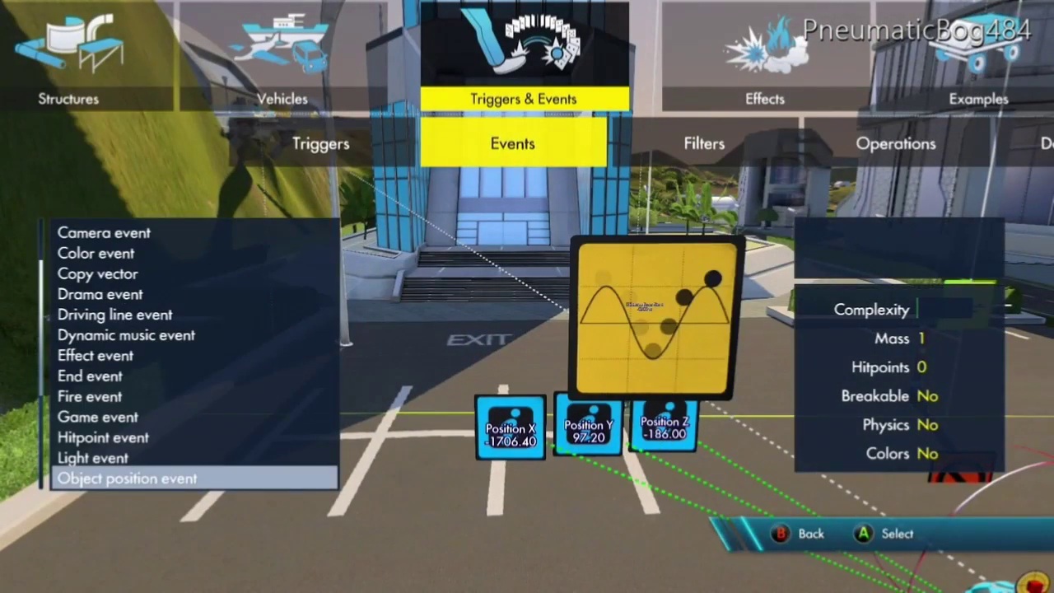
{"action": "key", "text": "Up"}
{"action": "key", "text": "Down"}
{"action": "key", "text": "Down"}
{"action": "key", "text": "Up"}
{"action": "key", "text": "Return"}
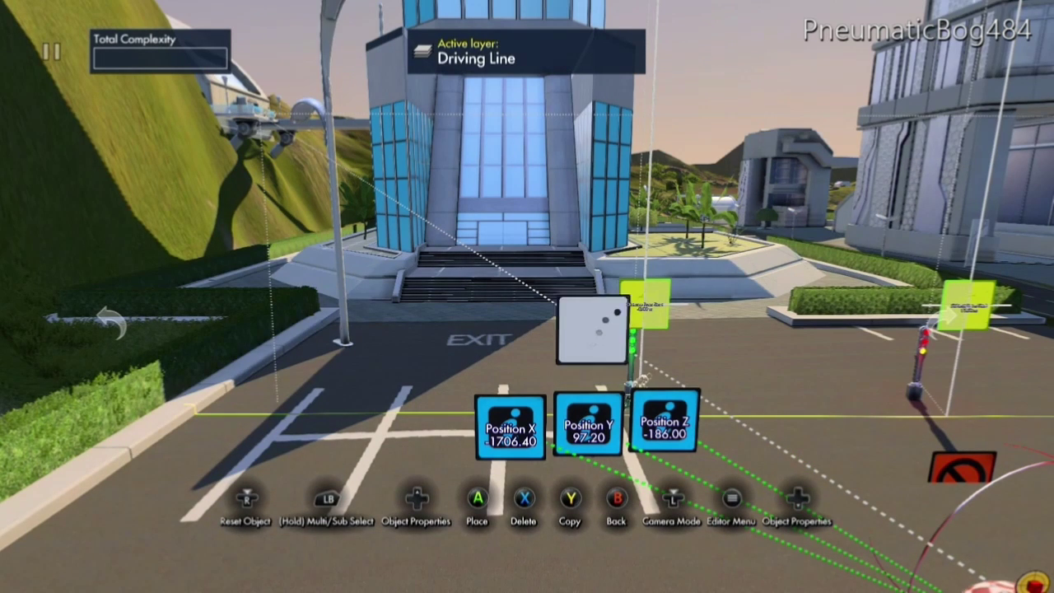
{"action": "key", "text": "Return"}
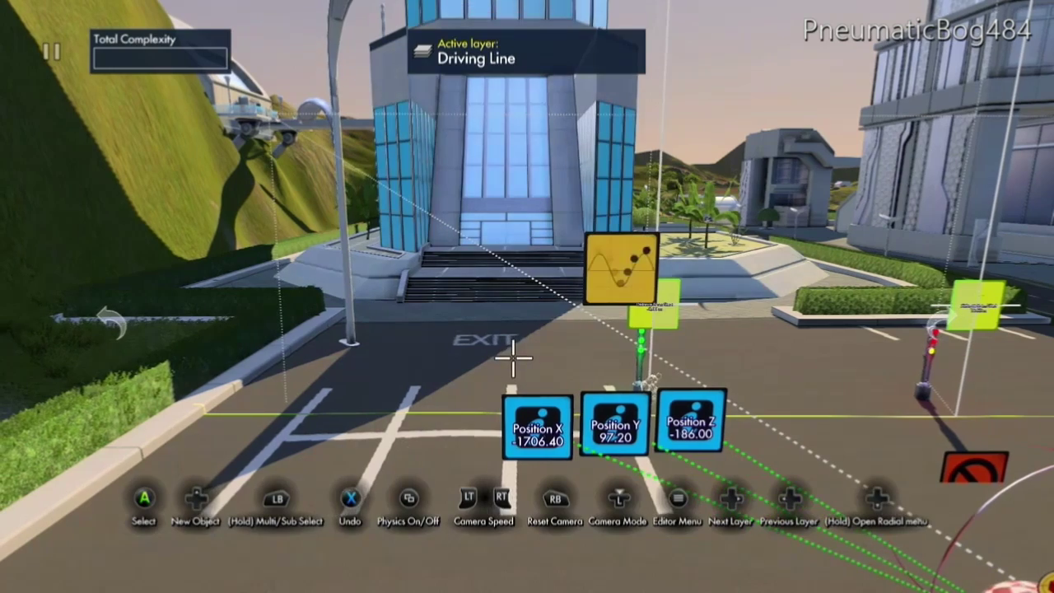
Add an Interval trigger beside the Object position event.
{"action": "key", "text": "n"}
{"action": "key", "text": "Left"}
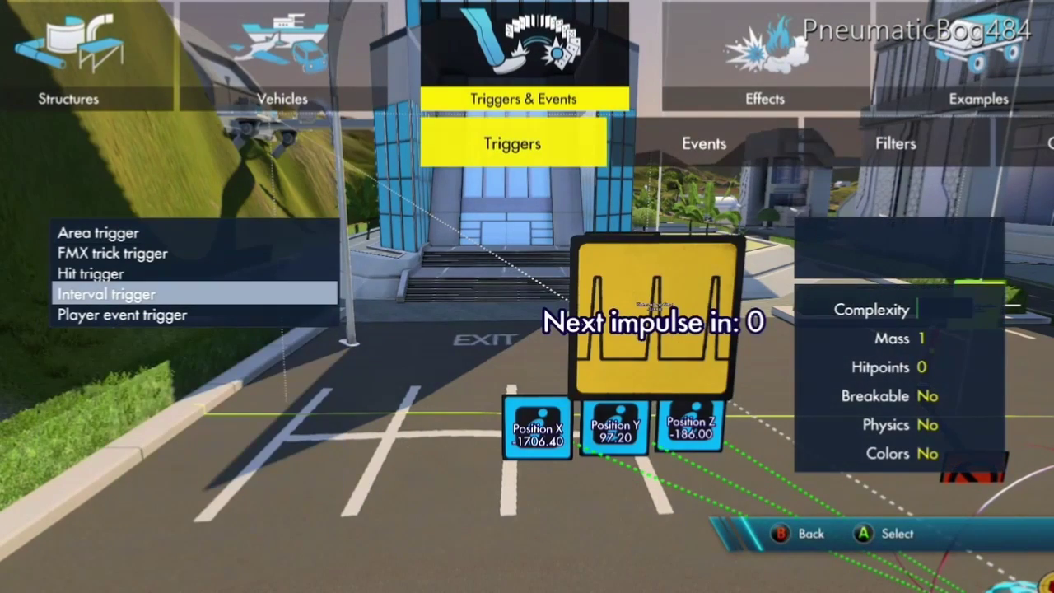
{"action": "key", "text": "Right"}
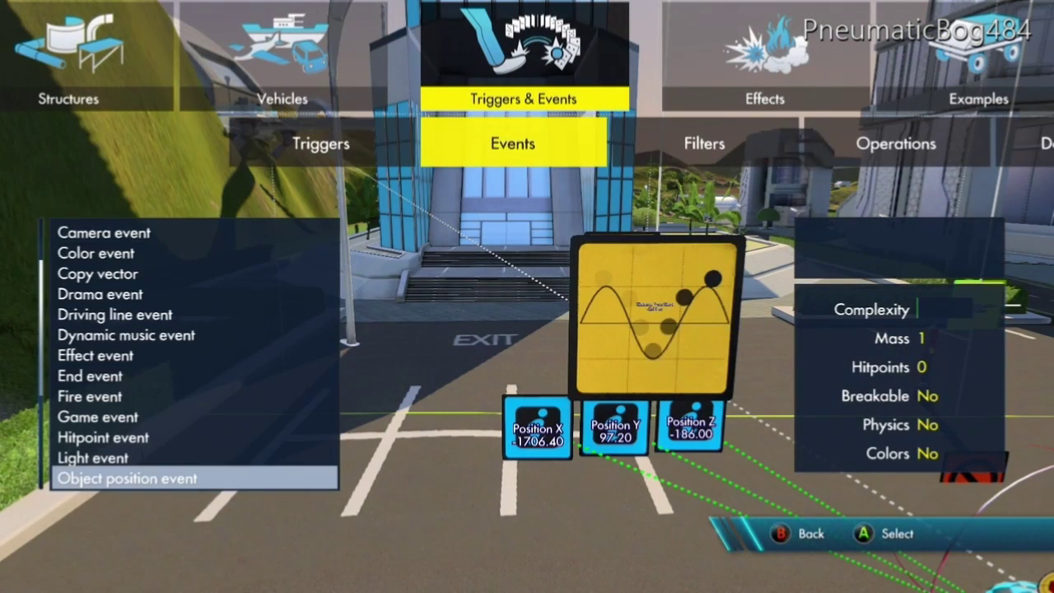
{"action": "key", "text": "Left"}
{"action": "key", "text": "Up"}
{"action": "key", "text": "Up"}
{"action": "key", "text": "Down"}
{"action": "key", "text": "Down"}
{"action": "key", "text": "Return"}
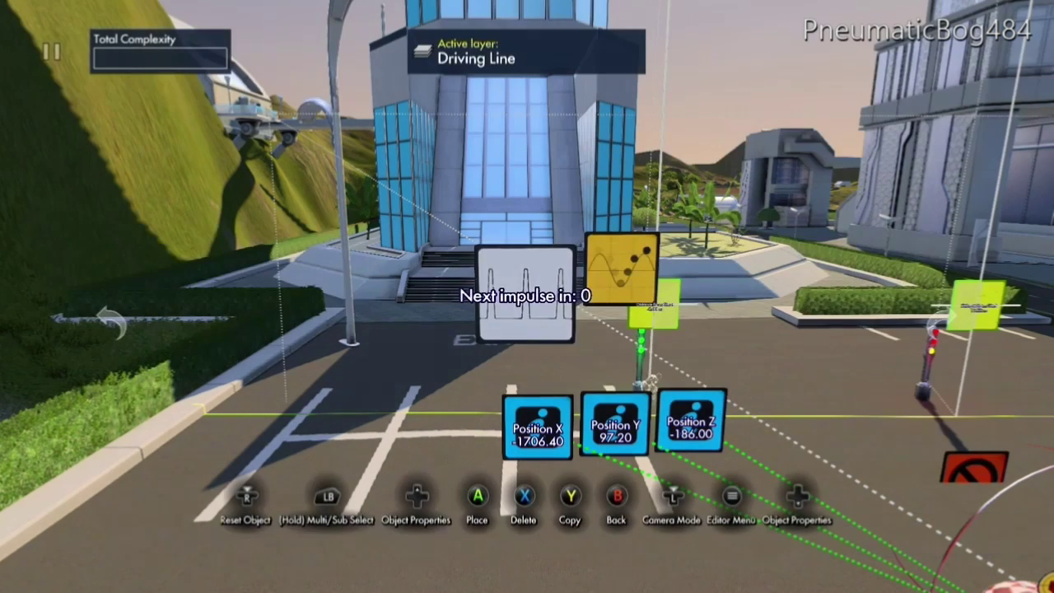
Set the Interval trigger's Interval to 1 tick.
{"action": "key", "text": "Up"}
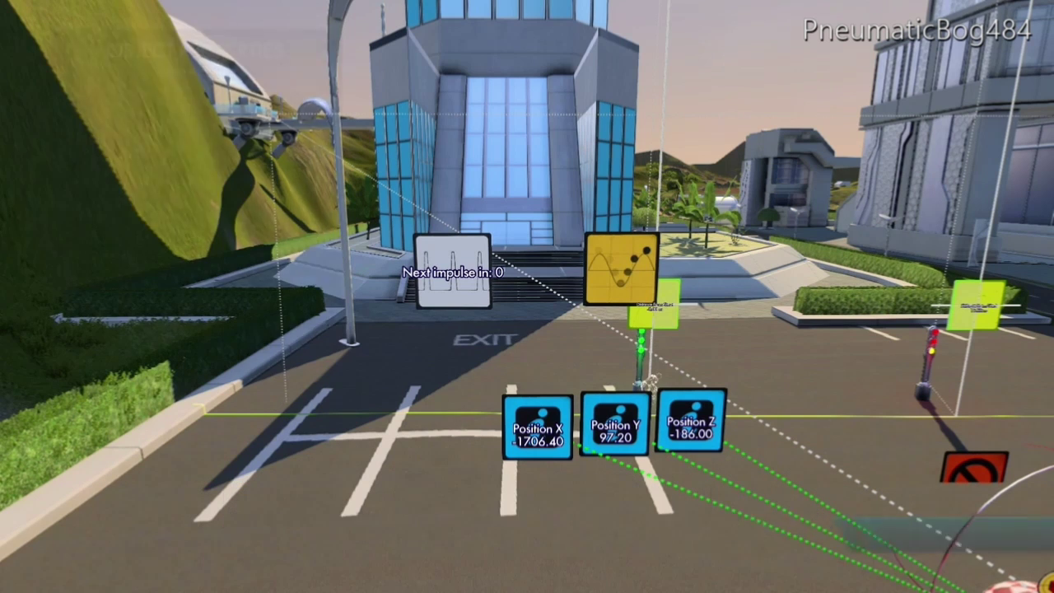
{"action": "key", "text": "Down"}
{"action": "key", "text": "Down"}
{"action": "key", "text": "Left"}
{"action": "key", "text": "Left"}
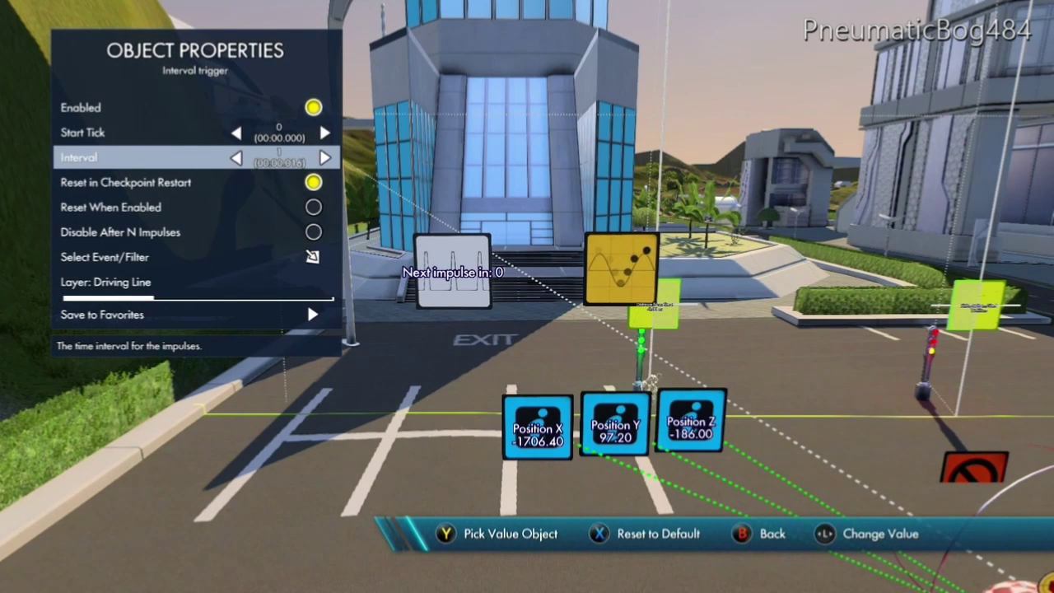
Make the Object position event the Interval trigger's Event/Filter target and close the trigger's properties.
{"action": "key", "text": "Down"}
{"action": "key", "text": "Up"}
{"action": "key", "text": "Down"}
{"action": "key", "text": "Down"}
{"action": "key", "text": "Down"}
{"action": "key", "text": "Down"}
{"action": "key", "text": "Return"}
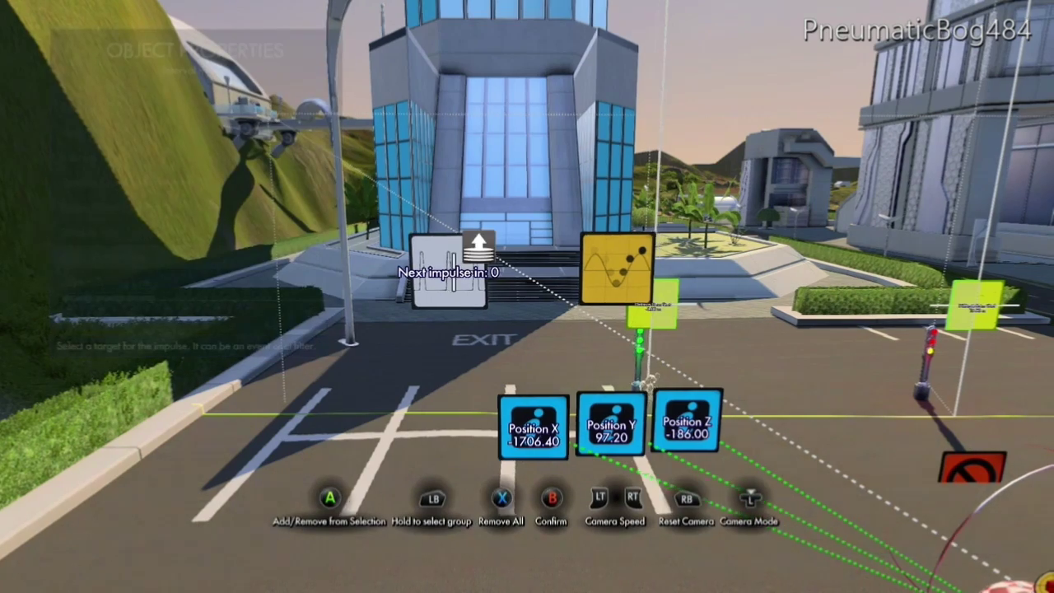
{"action": "key", "text": "Escape"}
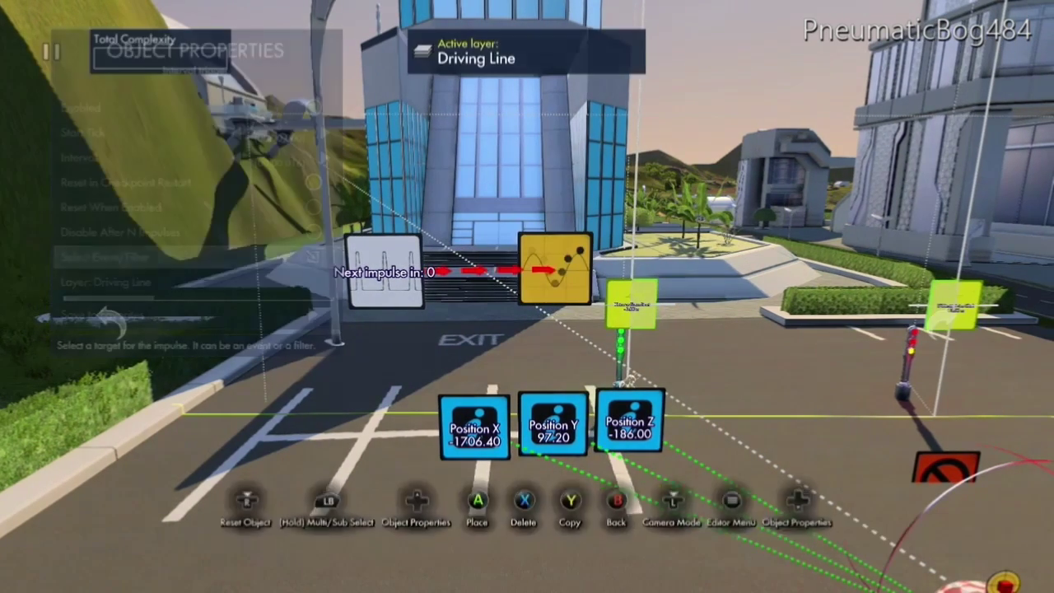
{"action": "key", "text": "Escape"}
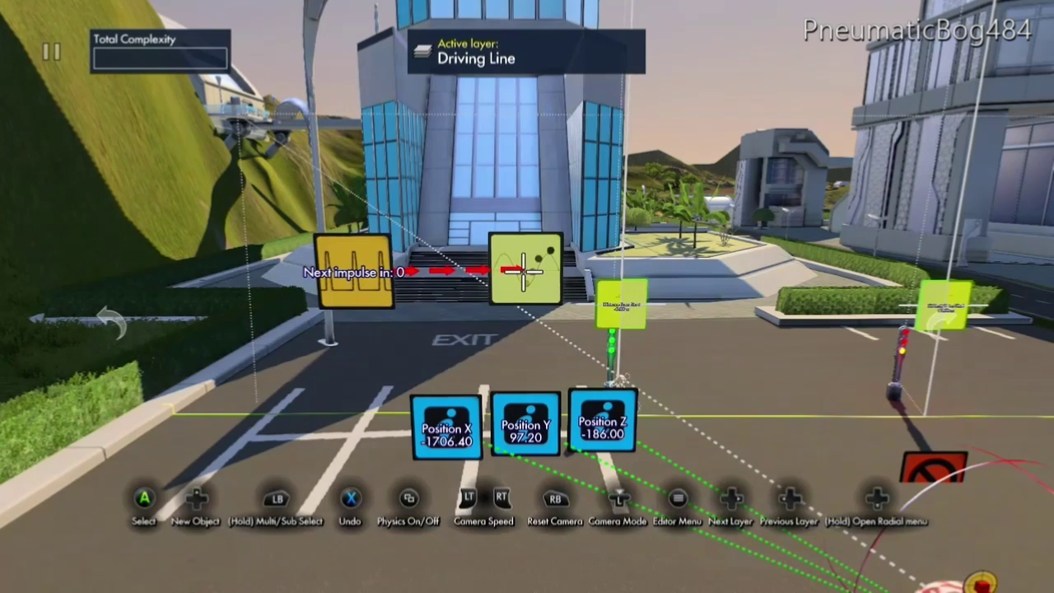
Turn off Modify Rotation for the Object position event.
{"action": "left_click", "coordinate": [523, 269]}
{"action": "key", "text": "Tab"}
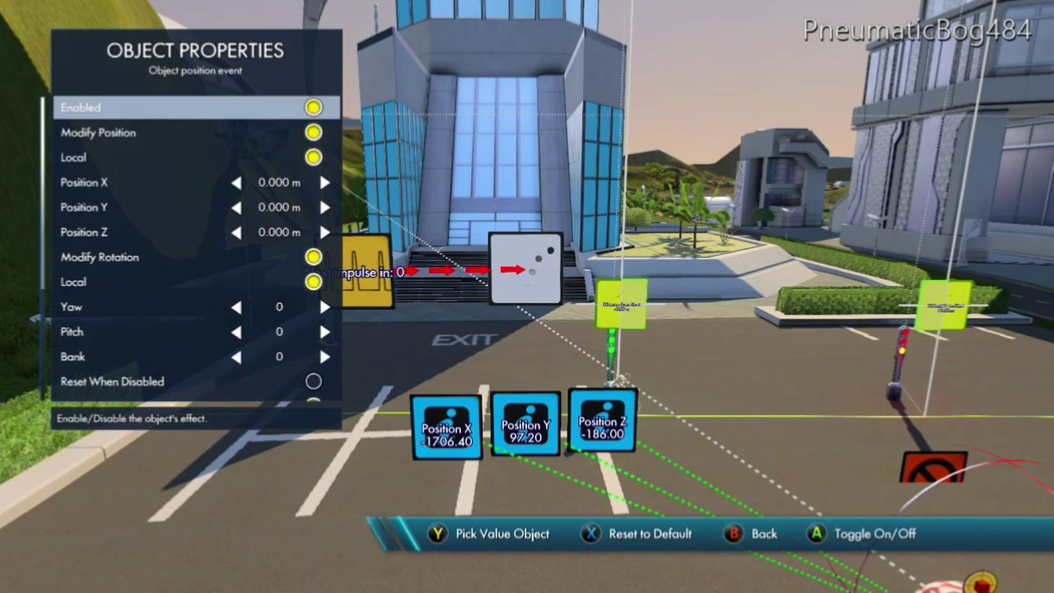
{"action": "key", "text": "Down"}
{"action": "key", "text": "Down"}
{"action": "key", "text": "Down"}
{"action": "key", "text": "Down"}
{"action": "key", "text": "Down"}
{"action": "key", "text": "Down"}
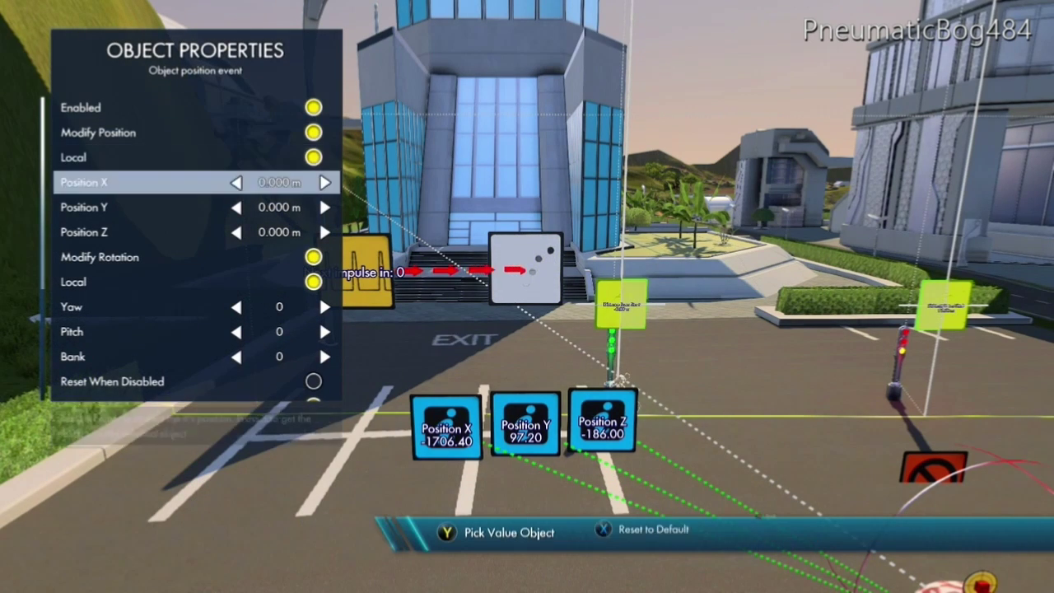
{"action": "key", "text": "Return"}
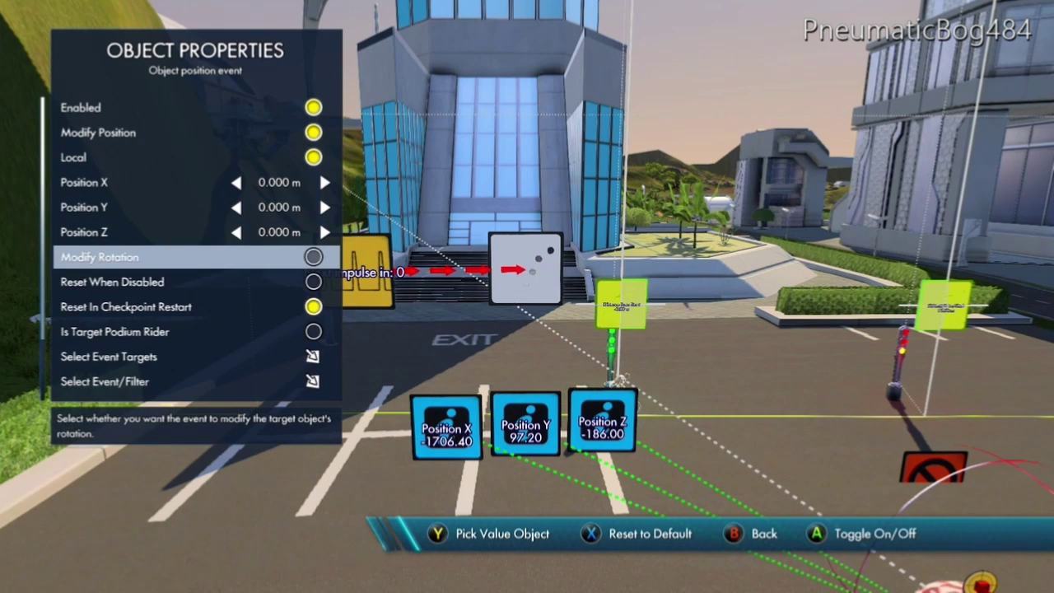
Switch off the Local option for the event's position so that it uses world coordinates.
{"action": "key", "text": "Up"}
{"action": "key", "text": "Up"}
{"action": "key", "text": "Up"}
{"action": "key", "text": "Up"}
{"action": "key", "text": "Return"}
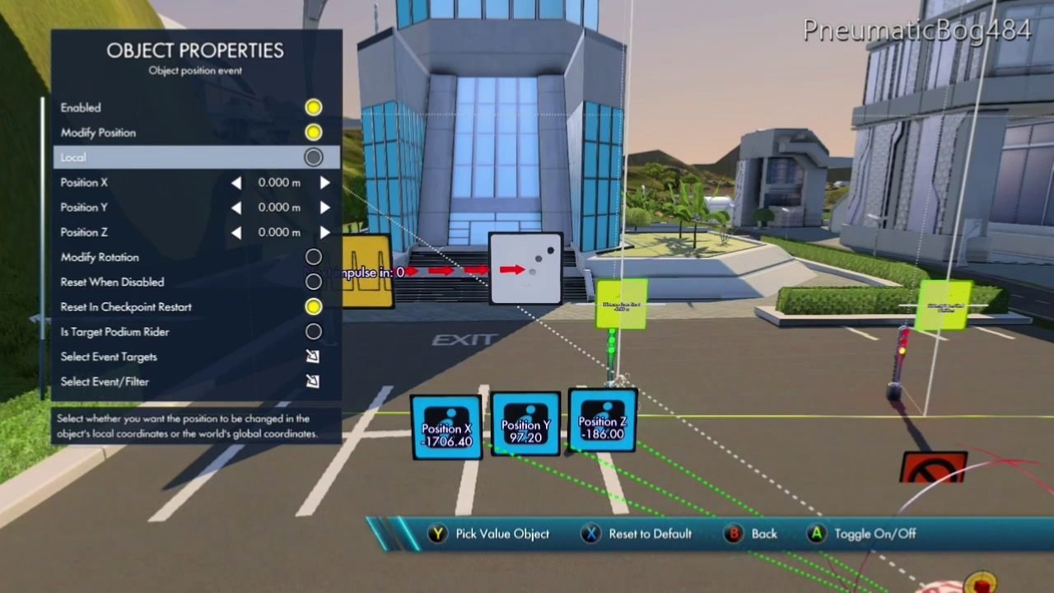
Link the event's Position X, Position Y and Position Z values to the matching Object info data sources.
{"action": "key", "text": "Down"}
{"action": "key", "text": "y"}
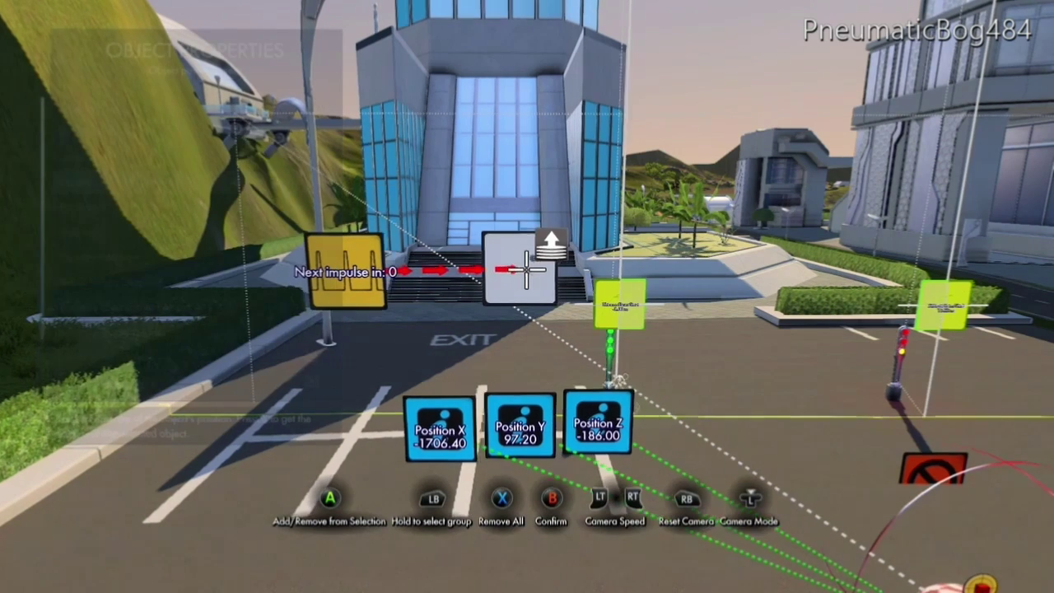
{"action": "key", "text": "Return"}
{"action": "key", "text": "Down"}
{"action": "key", "text": "y"}
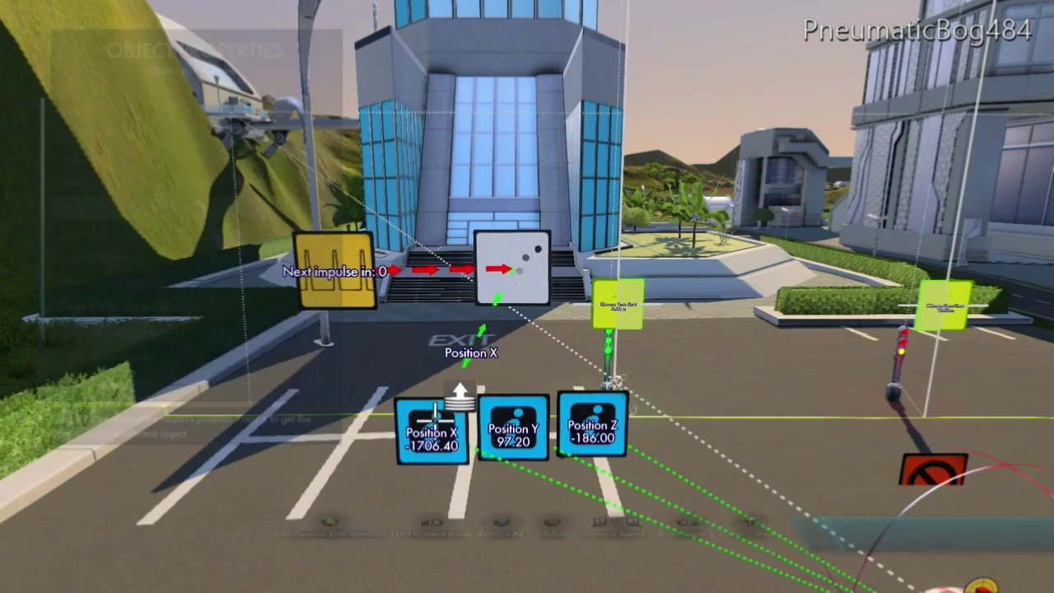
{"action": "key", "text": "b"}
{"action": "key", "text": "Down"}
{"action": "key", "text": "y"}
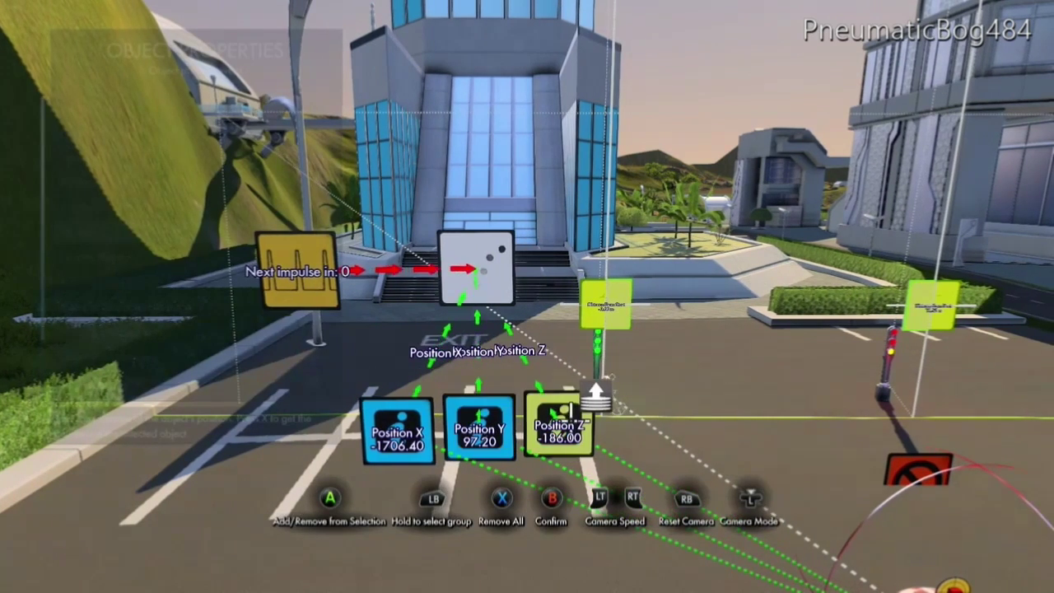
{"action": "key", "text": "b"}
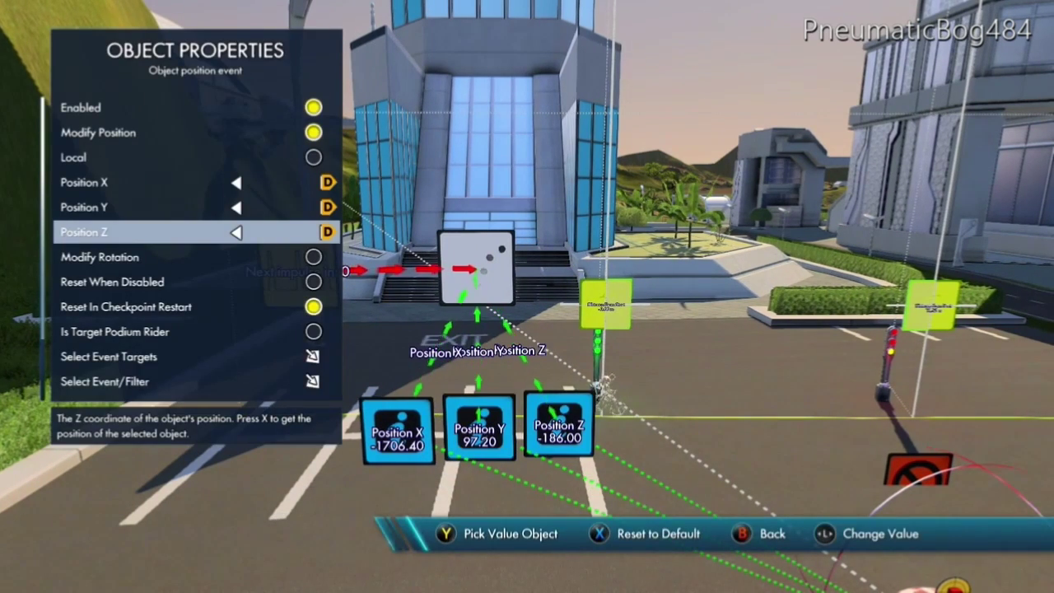
Review the Object position event's position, rotation and event target settings and close its properties.
{"action": "key", "text": "Up"}
{"action": "key", "text": "Up"}
{"action": "key", "text": "Down"}
{"action": "key", "text": "Down"}
{"action": "key", "text": "Down"}
{"action": "key", "text": "Down"}
{"action": "key", "text": "Down"}
{"action": "key", "text": "Down"}
{"action": "key", "text": "Down"}
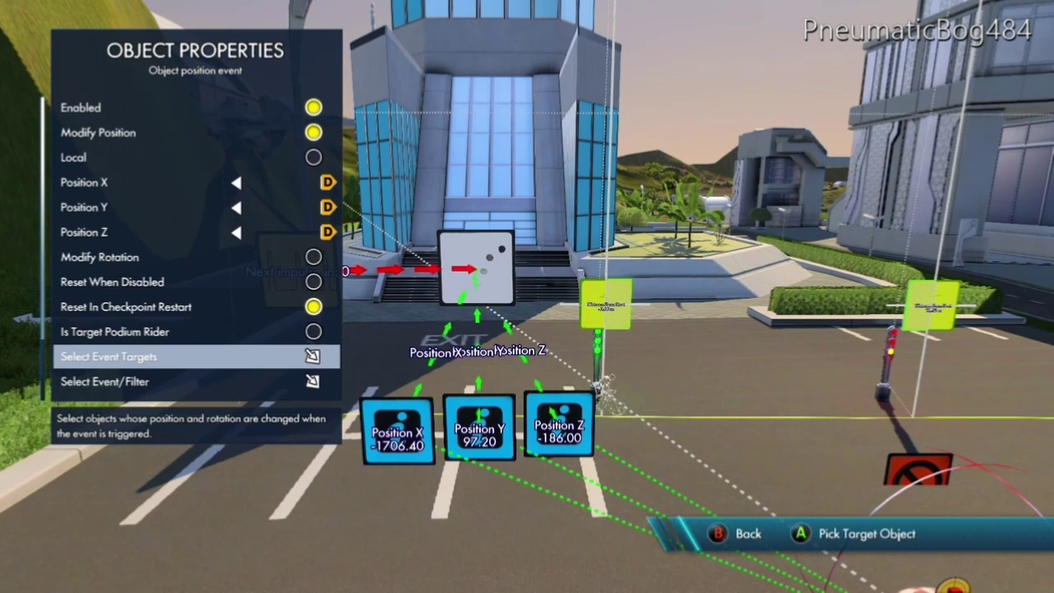
{"action": "key", "text": "Escape"}
{"action": "key", "text": "Escape"}
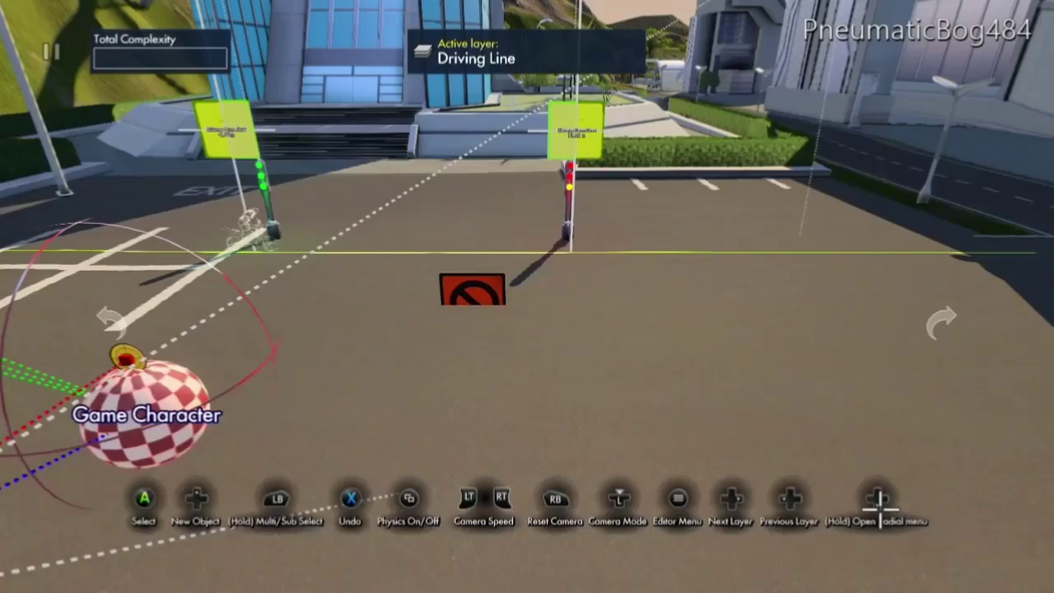
Insert an Area effector from the Physics tools in the Common object category.
{"action": "key", "text": "Up"}
{"action": "key", "text": "Escape"}
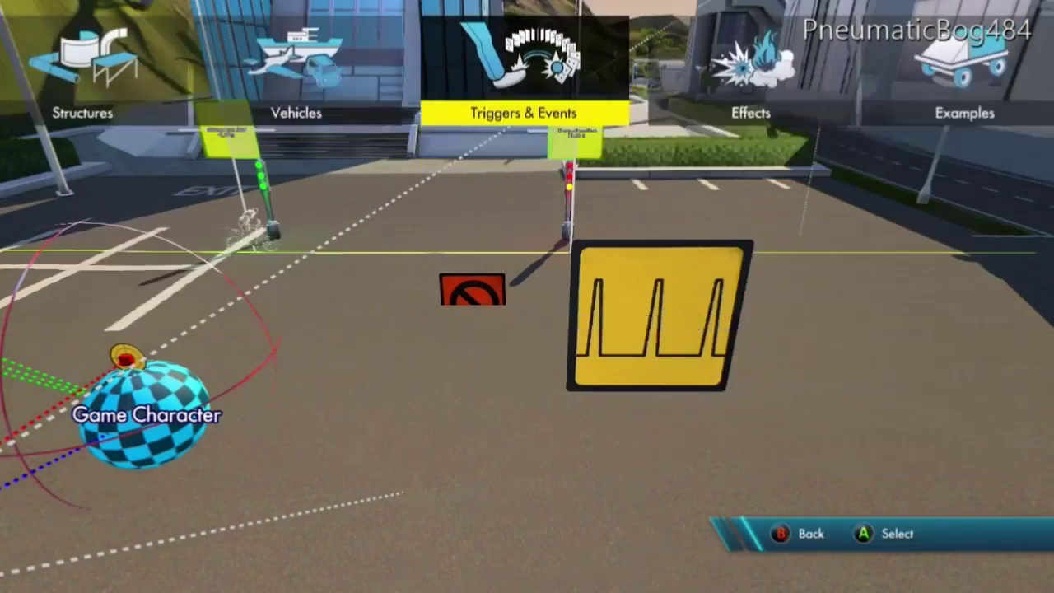
{"action": "key", "text": "Left"}
{"action": "key", "text": "Left"}
{"action": "key", "text": "Left"}
{"action": "key", "text": "Left"}
{"action": "key", "text": "Left"}
{"action": "key", "text": "Left"}
{"action": "key", "text": "Left"}
{"action": "key", "text": "Left"}
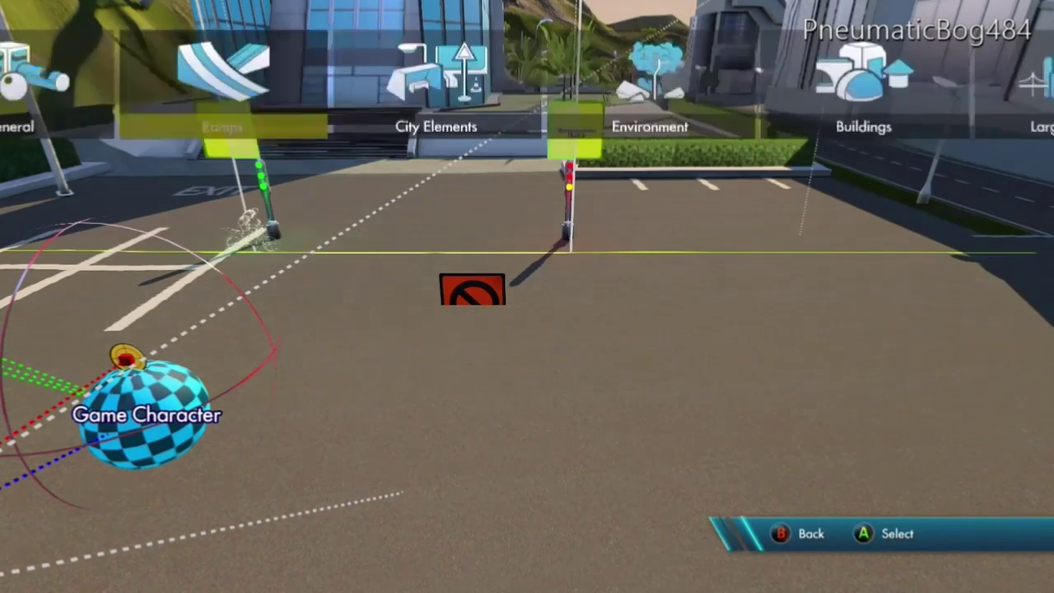
{"action": "key", "text": "Left"}
{"action": "key", "text": "Return"}
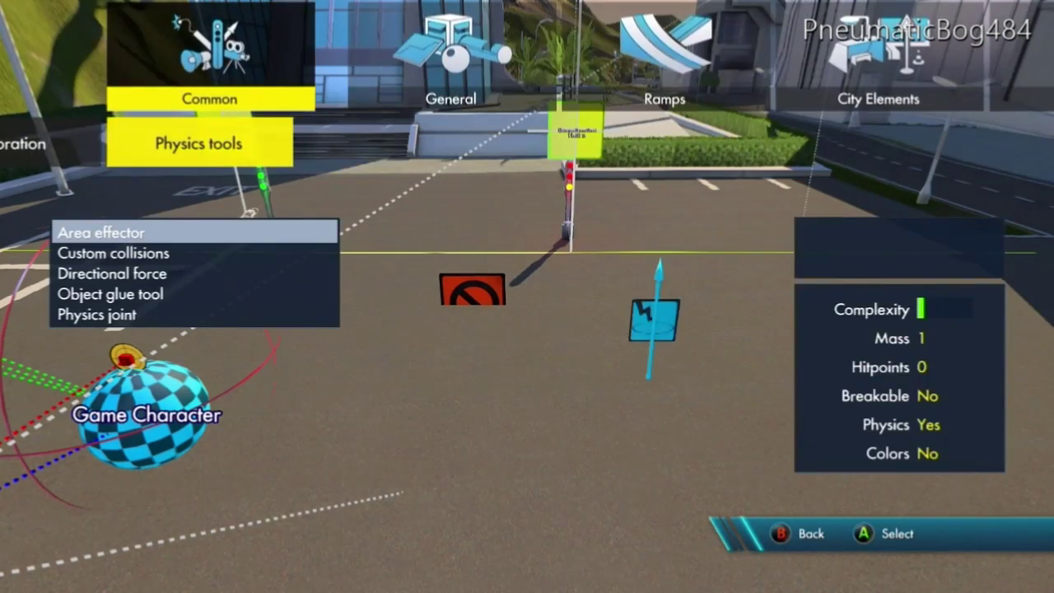
{"action": "key", "text": "Return"}
{"action": "key", "text": "Down"}
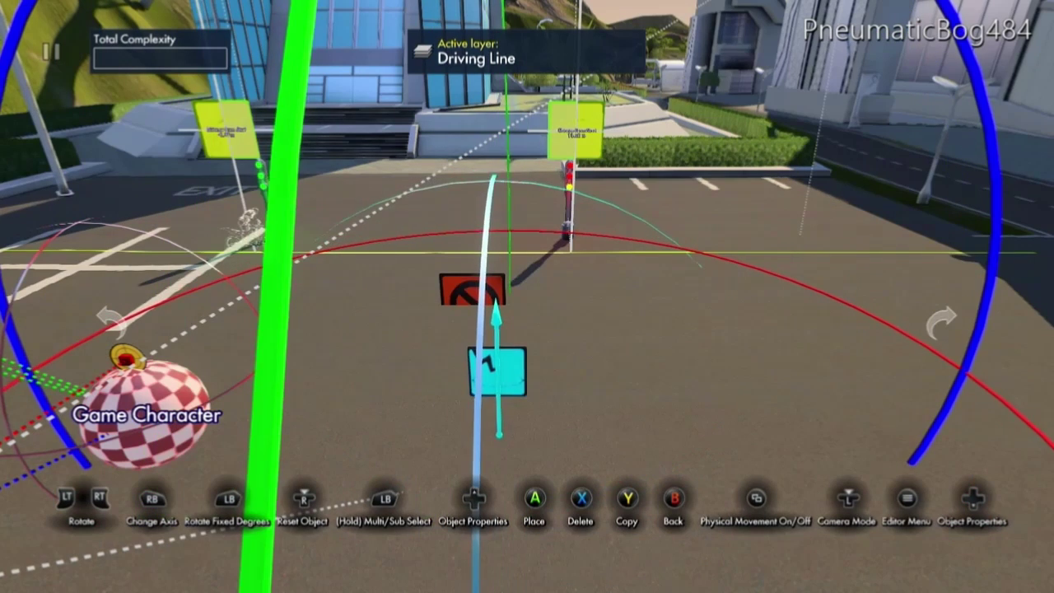
Move the Area effector in front of the red prohibition icon and rotate it so its force arrow lies horizontally, pointing forward.
{"action": "key", "text": "Left"}
{"action": "key", "text": "Up"}
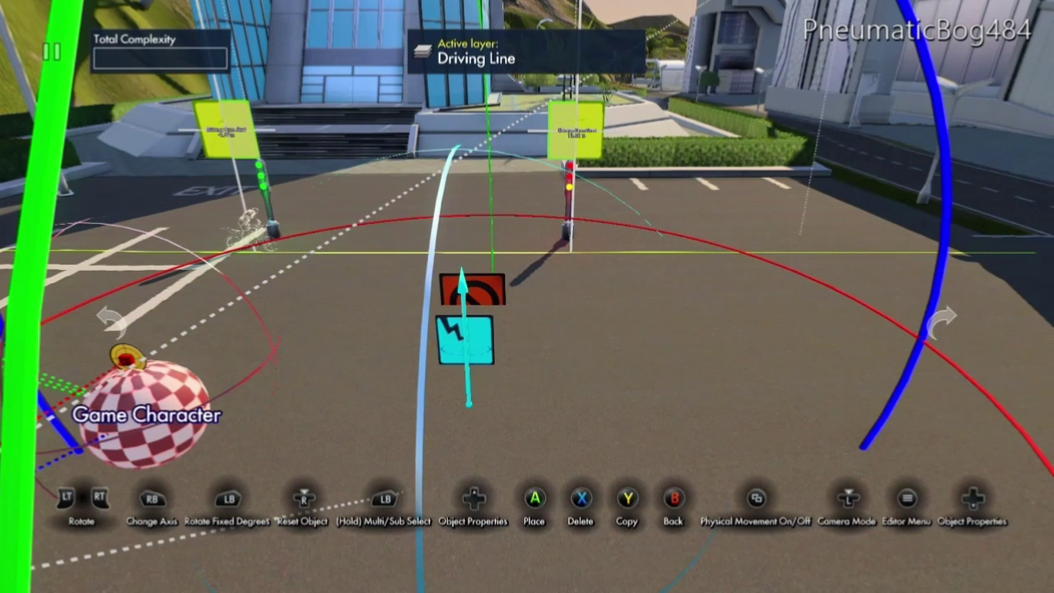
{"action": "key", "text": "Tab"}
{"action": "key", "text": "Right"}
{"action": "key", "text": "Right"}
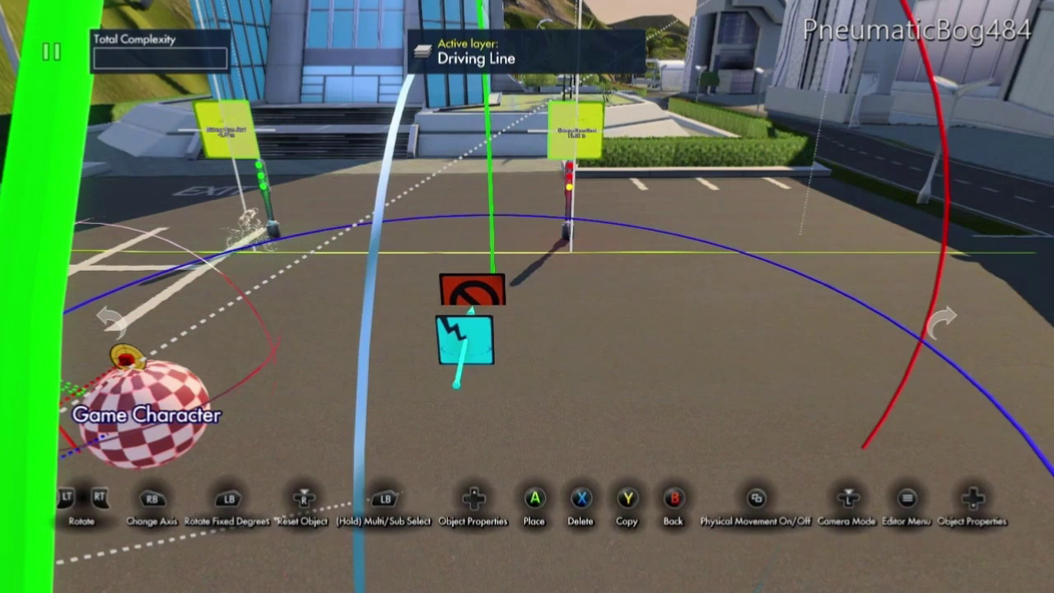
Keep the Area effector's shape as Sphere and set its size to 0.10 m.
{"action": "key", "text": "Up"}
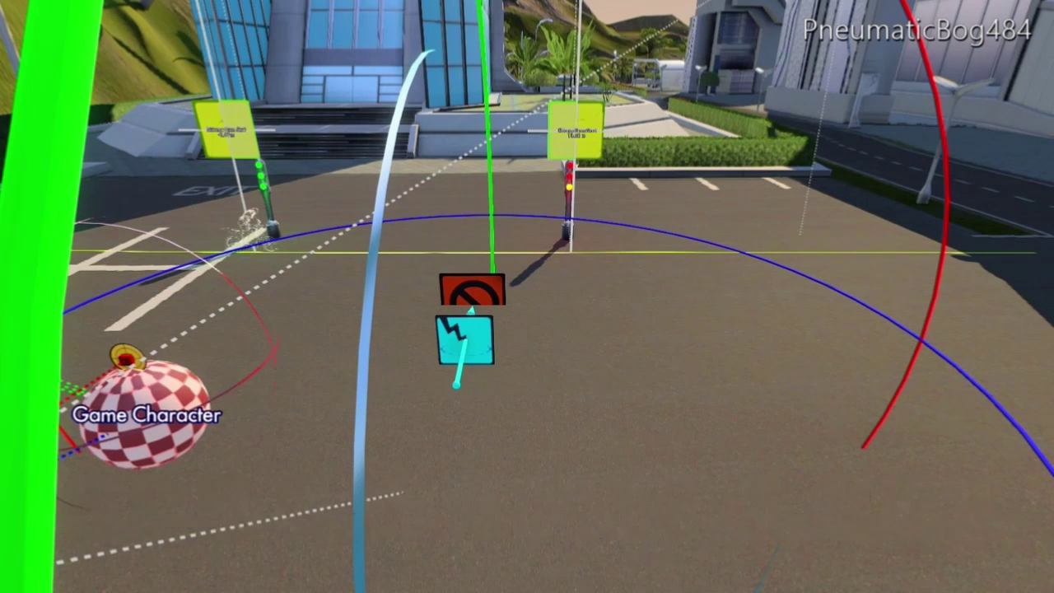
{"action": "key", "text": "Down"}
{"action": "key", "text": "Down"}
{"action": "key", "text": "Down"}
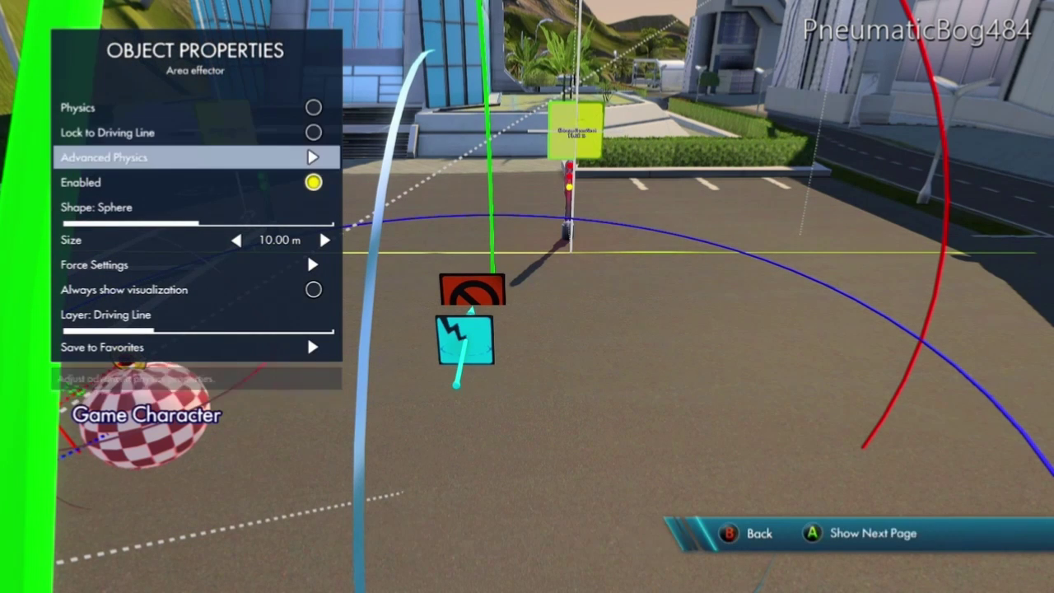
{"action": "key", "text": "Down"}
{"action": "key", "text": "Down"}
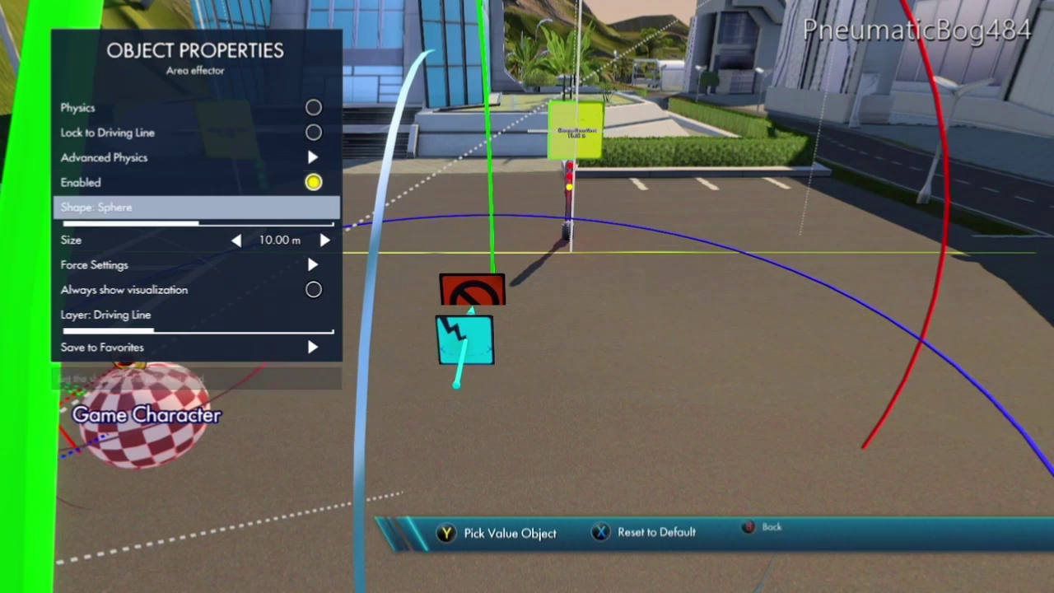
{"action": "key", "text": "Left"}
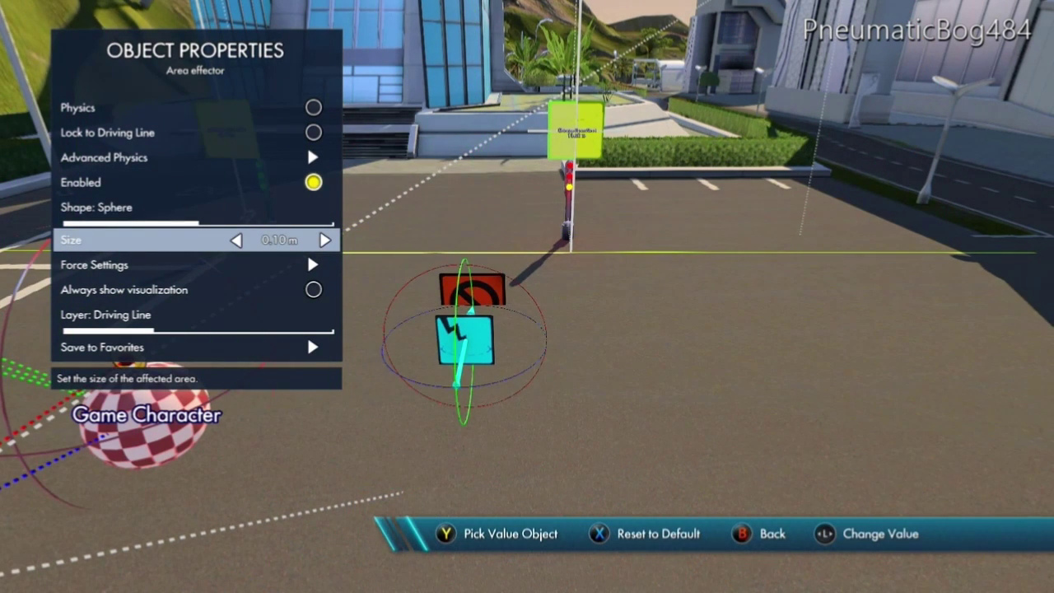
Set the Fade in the Area effector's force settings to 0 %.
{"action": "key", "text": "Down"}
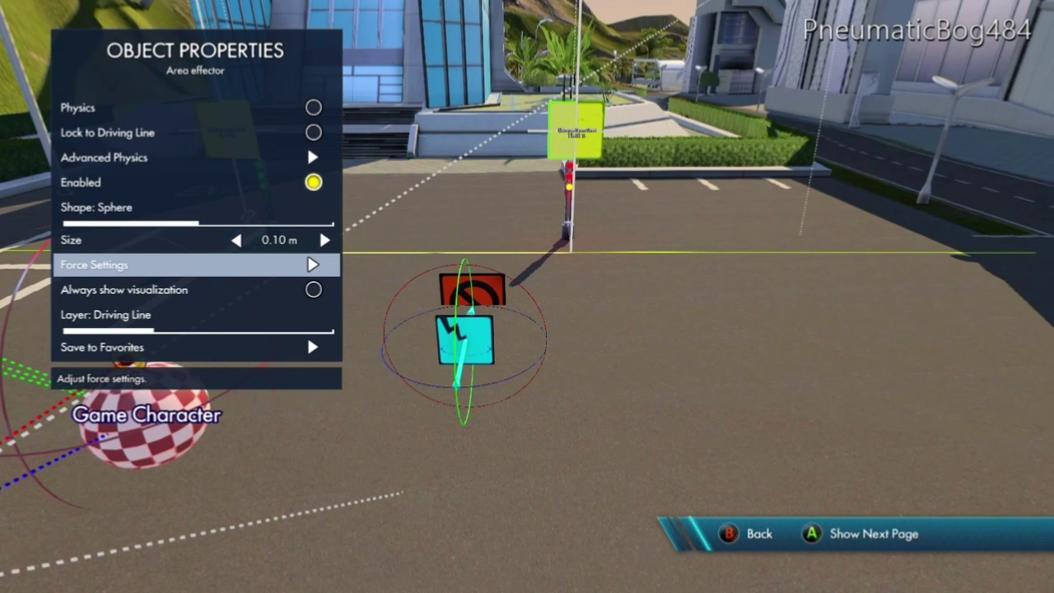
{"action": "key", "text": "Return"}
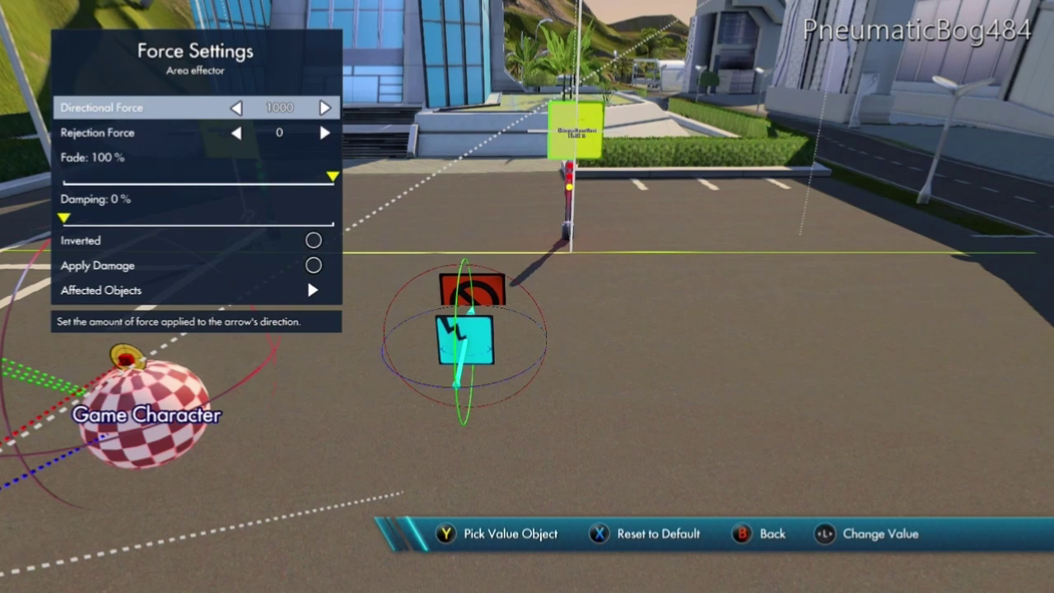
{"action": "key", "text": "Down"}
{"action": "key", "text": "Down"}
{"action": "key", "text": "Left"}
Turn off Bike, Rider, Dynamic Objects and Particles in the Area effector's affected objects.
{"action": "key", "text": "Down"}
{"action": "key", "text": "Down"}
{"action": "key", "text": "Down"}
{"action": "key", "text": "Down"}
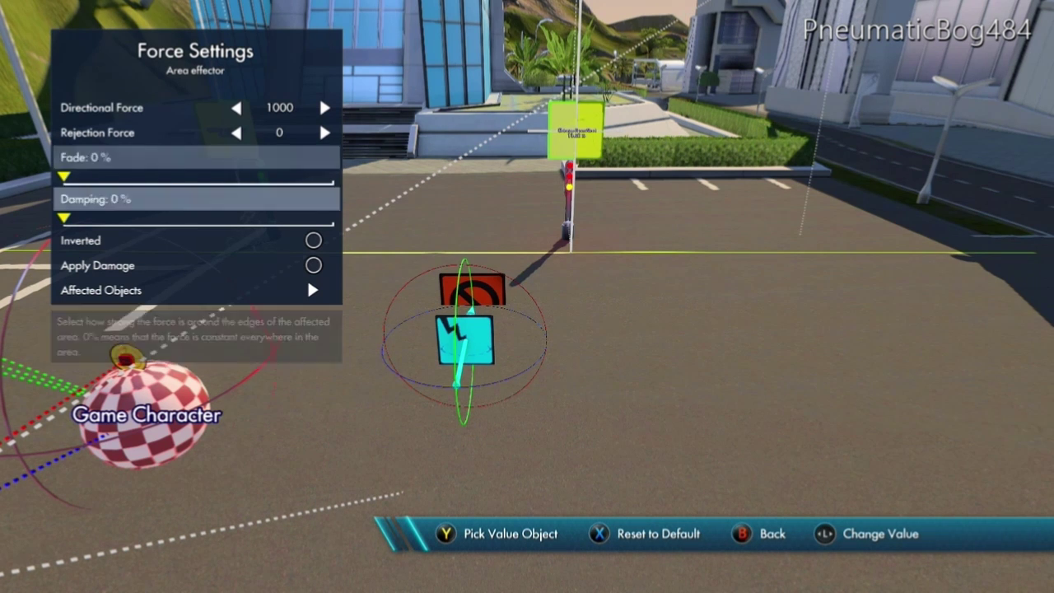
{"action": "key", "text": "Return"}
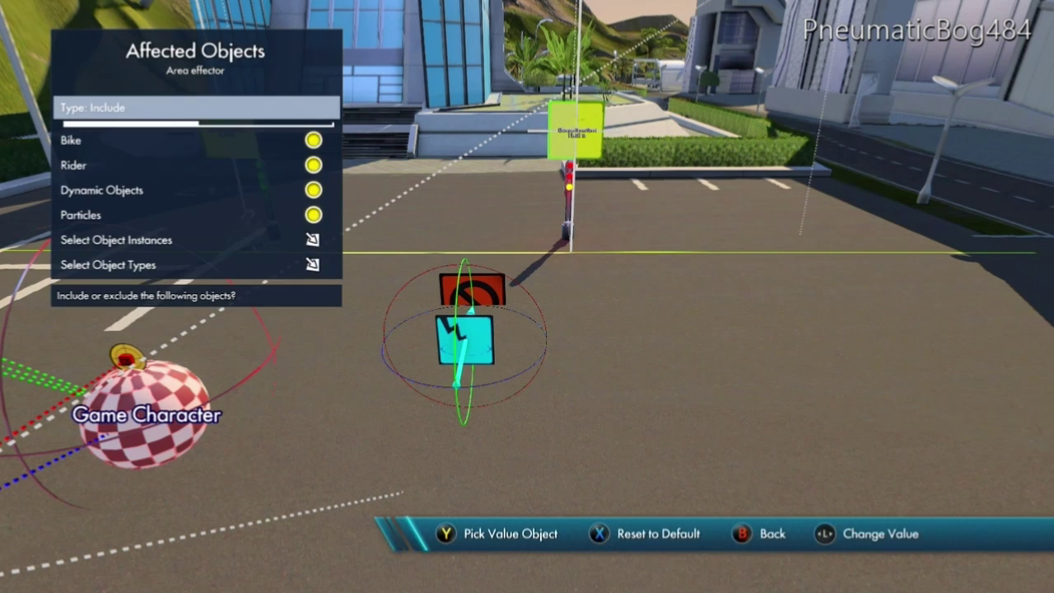
{"action": "key", "text": "Down"}
{"action": "key", "text": "Return"}
{"action": "key", "text": "Down"}
{"action": "key", "text": "Return"}
{"action": "key", "text": "Down"}
{"action": "key", "text": "Return"}
{"action": "key", "text": "Down"}
{"action": "key", "text": "Return"}
{"action": "key", "text": "Down"}
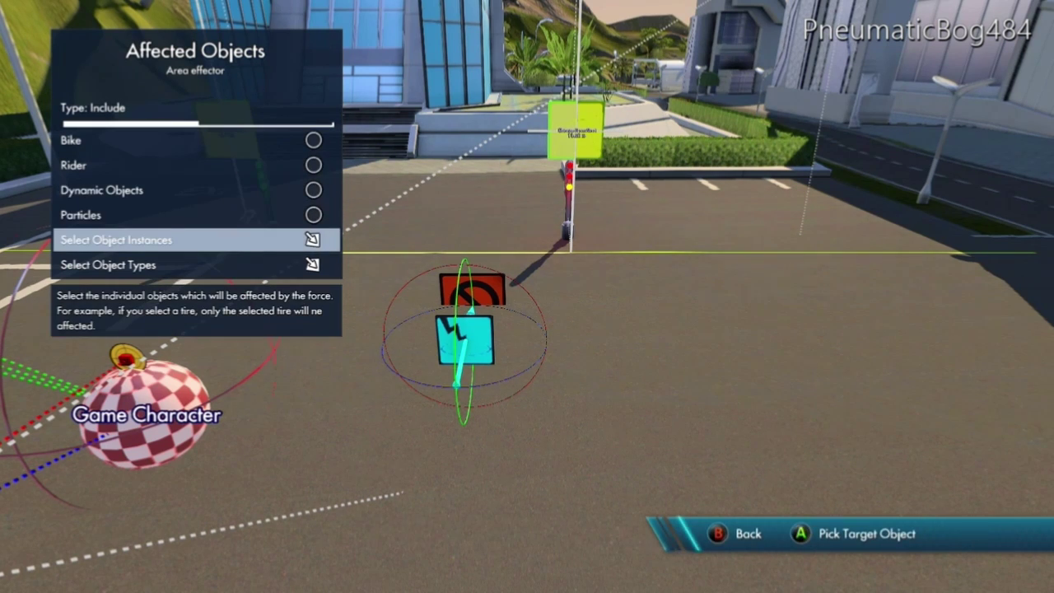
Select the Game Character sphere as the Area effector's affected object instance and close the properties.
{"action": "key", "text": "Return"}
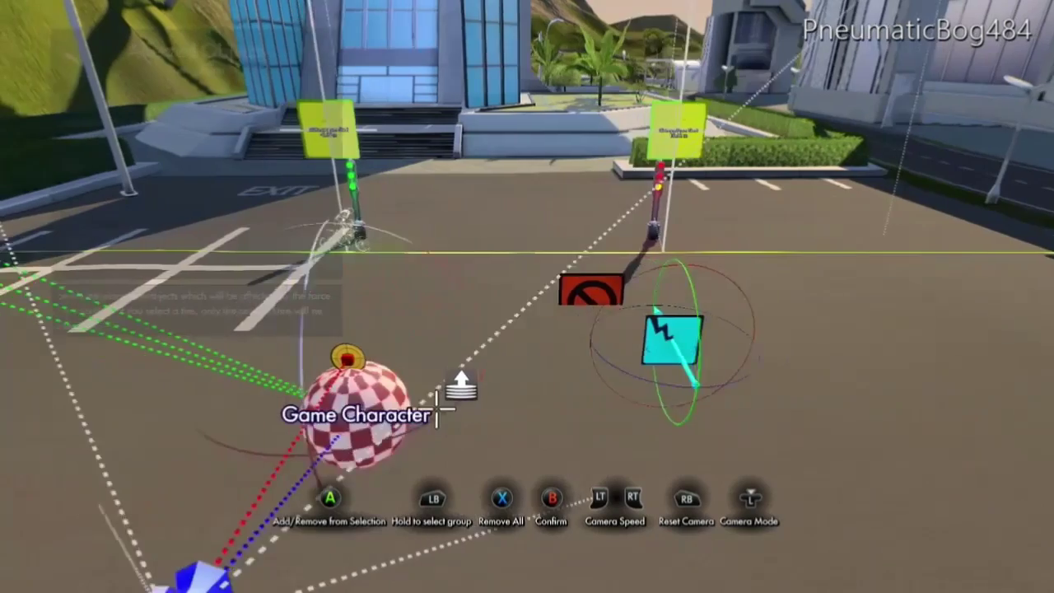
{"action": "key", "text": "Return"}
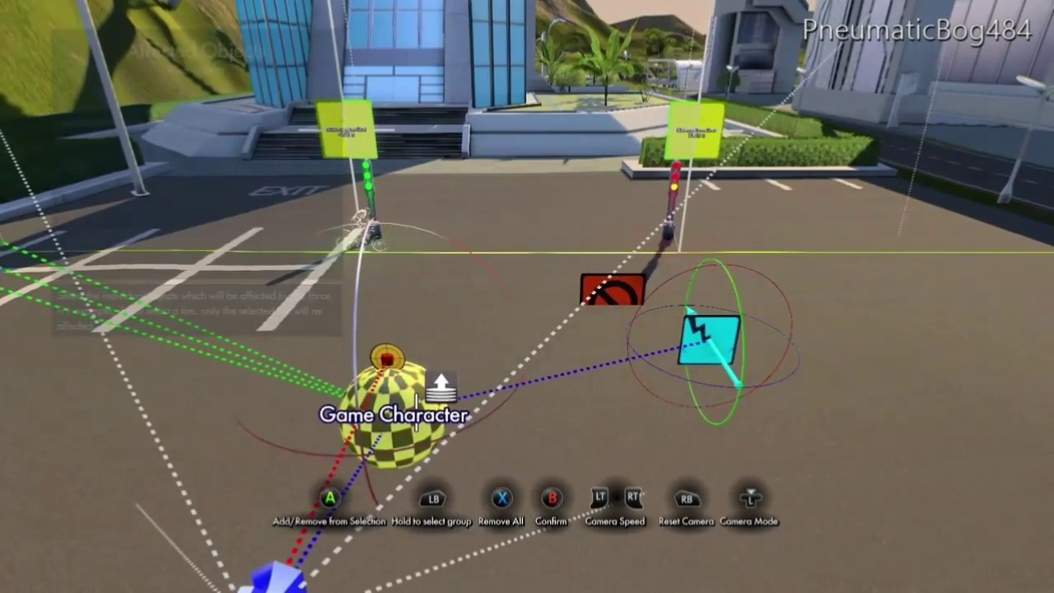
{"action": "key", "text": "Return"}
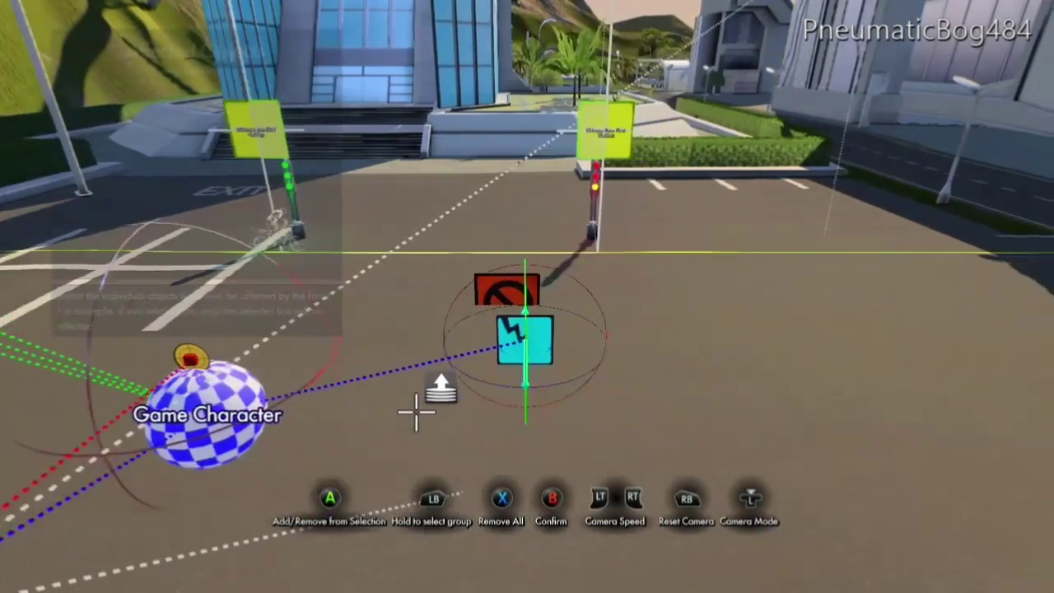
{"action": "key", "text": "Escape"}
{"action": "key", "text": "Escape"}
{"action": "key", "text": "Escape"}
{"action": "key", "text": "Escape"}
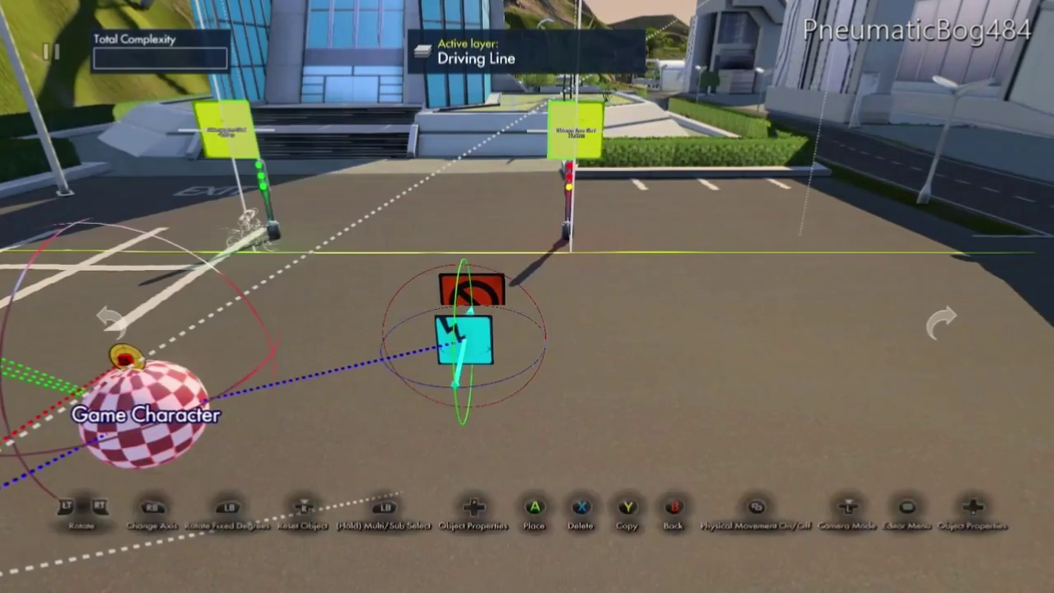
Copy the Area effector, rotate the copy so its force arrow points sideways, and place it beside the original.
{"action": "left_click", "coordinate": [465, 339]}
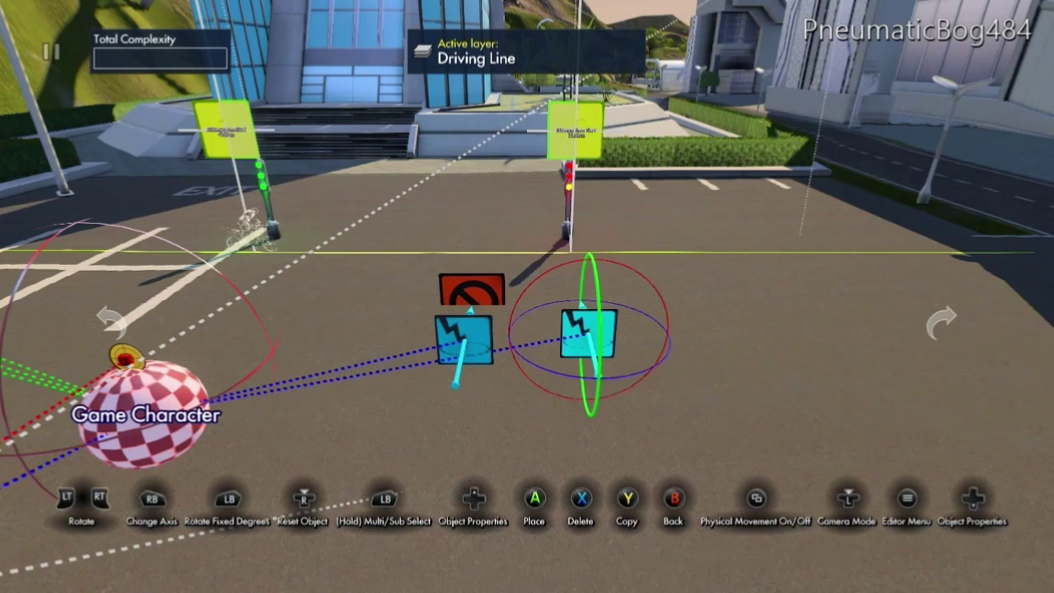
{"action": "key", "text": "r"}
{"action": "key", "text": "r"}
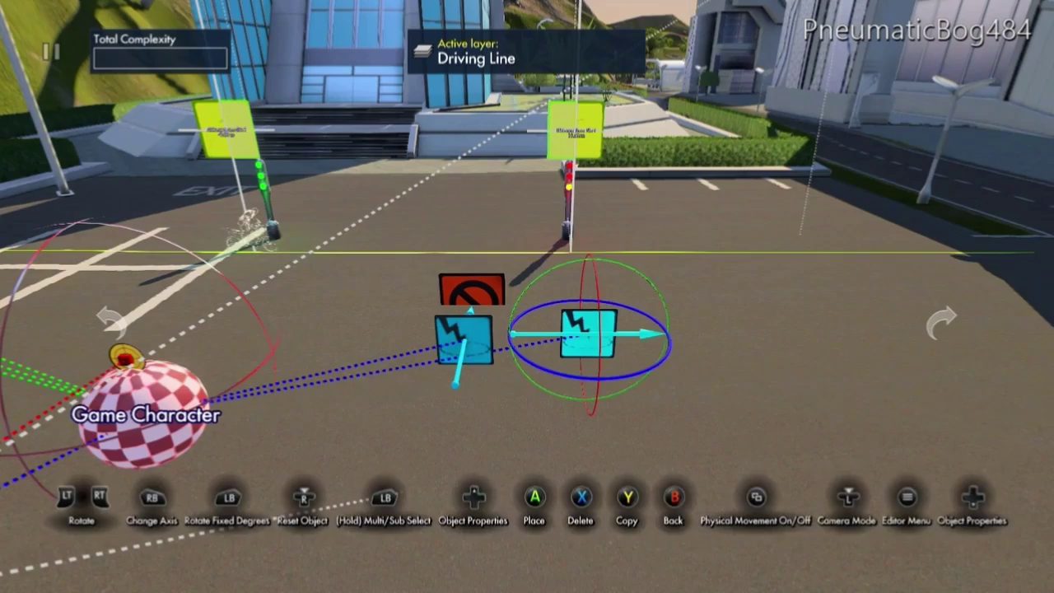
{"action": "left_click", "coordinate": [589, 334]}
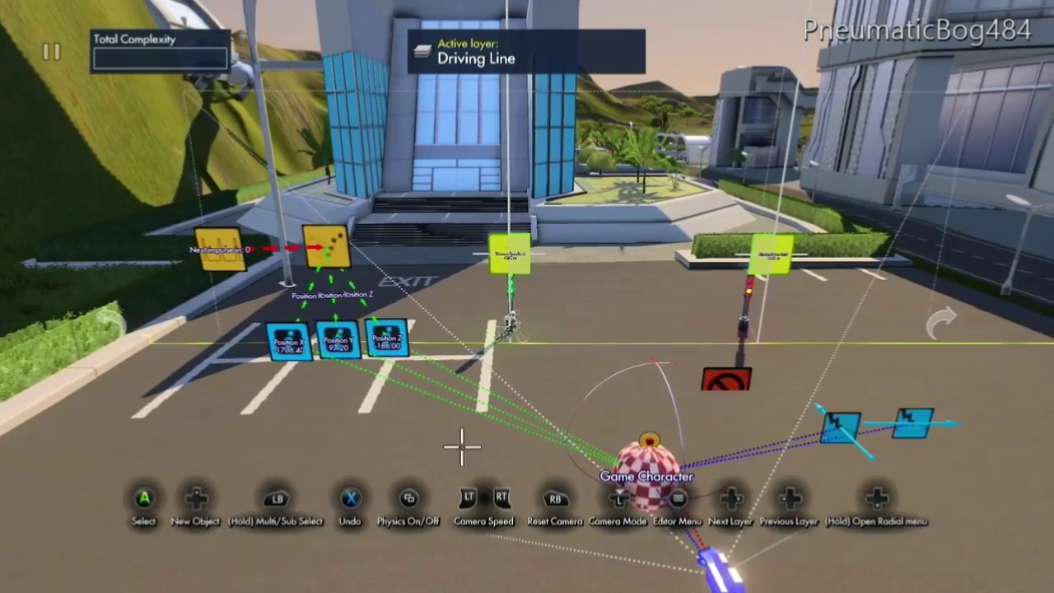
Add both Area effectors as event targets of the Object position event and close its properties.
{"action": "left_click", "coordinate": [314, 241]}
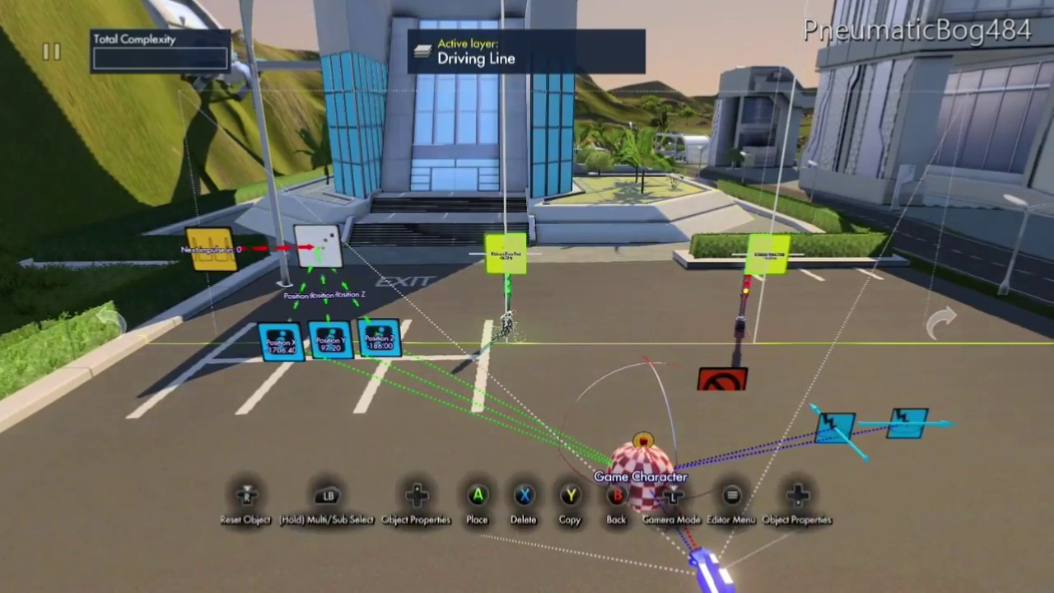
{"action": "key", "text": "Up"}
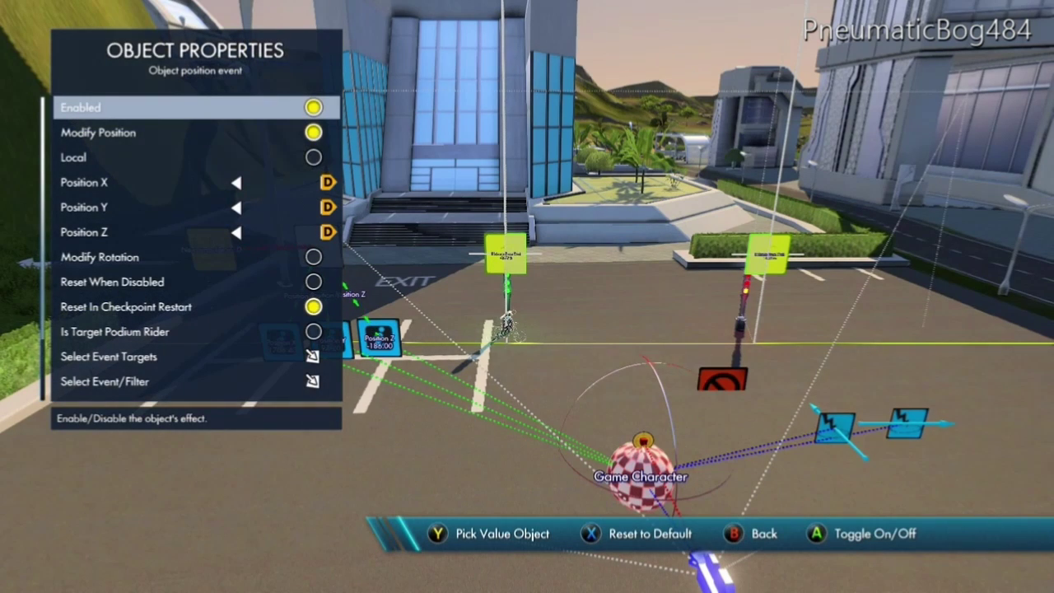
{"action": "key", "text": "Down"}
{"action": "key", "text": "Down"}
{"action": "key", "text": "Down"}
{"action": "key", "text": "Down"}
{"action": "key", "text": "Down"}
{"action": "key", "text": "Down"}
{"action": "key", "text": "Down"}
{"action": "key", "text": "Down"}
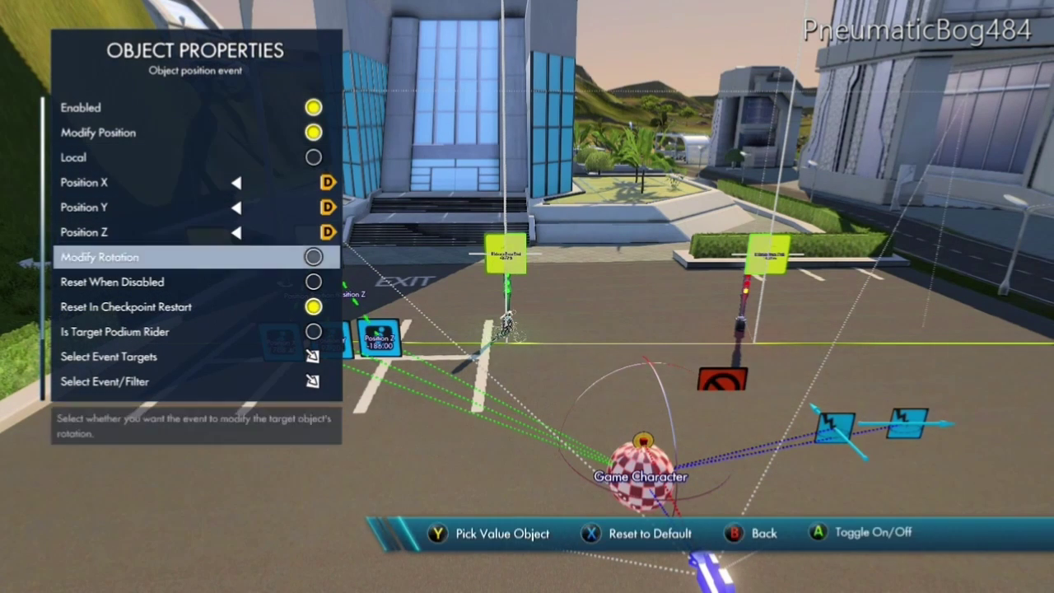
{"action": "key", "text": "Down"}
{"action": "key", "text": "Down"}
{"action": "key", "text": "a"}
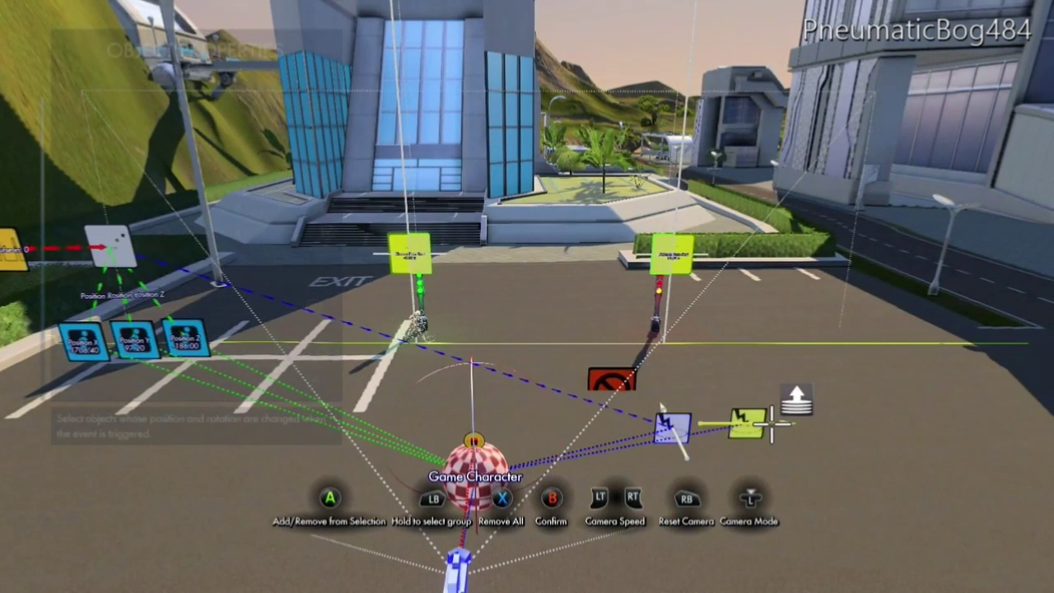
{"action": "key", "text": "b"}
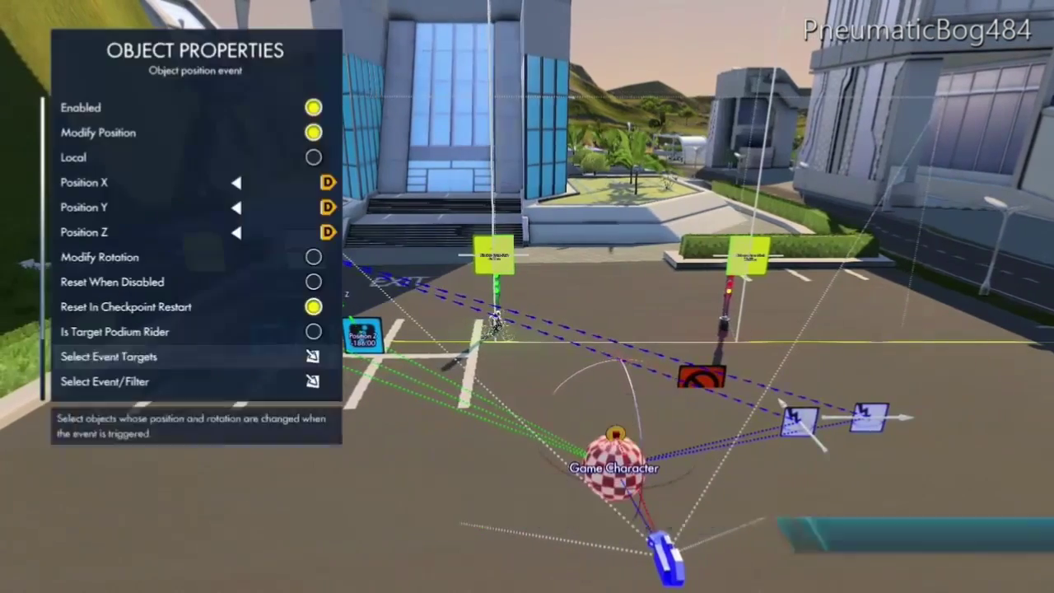
{"action": "key", "text": "b"}
{"action": "key", "text": "b"}
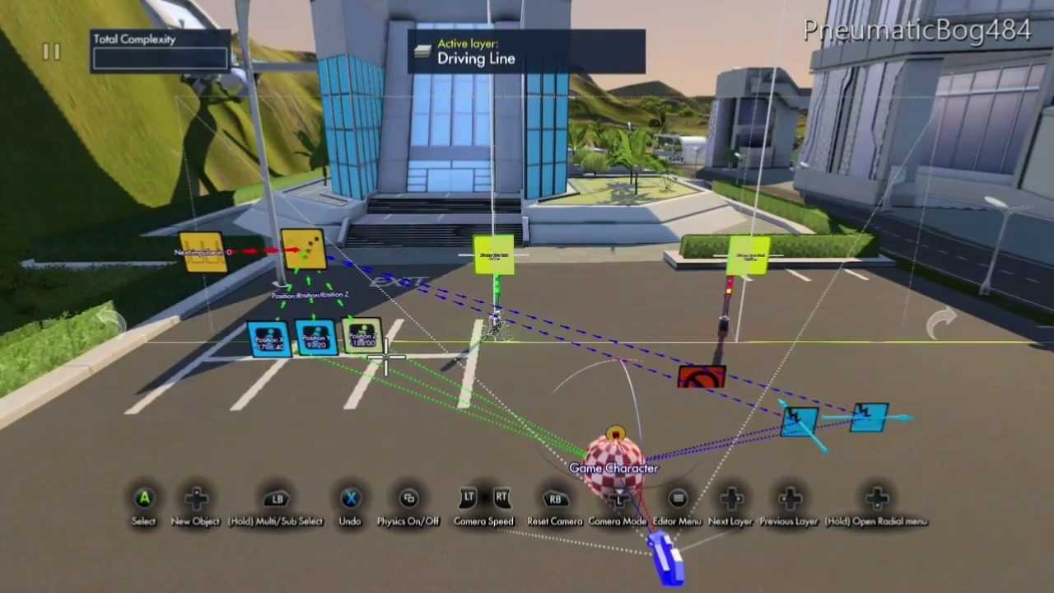
Run the physics simulation to check that the Area effectors follow the Game Character, and stop it again.
{"action": "key", "text": "space"}
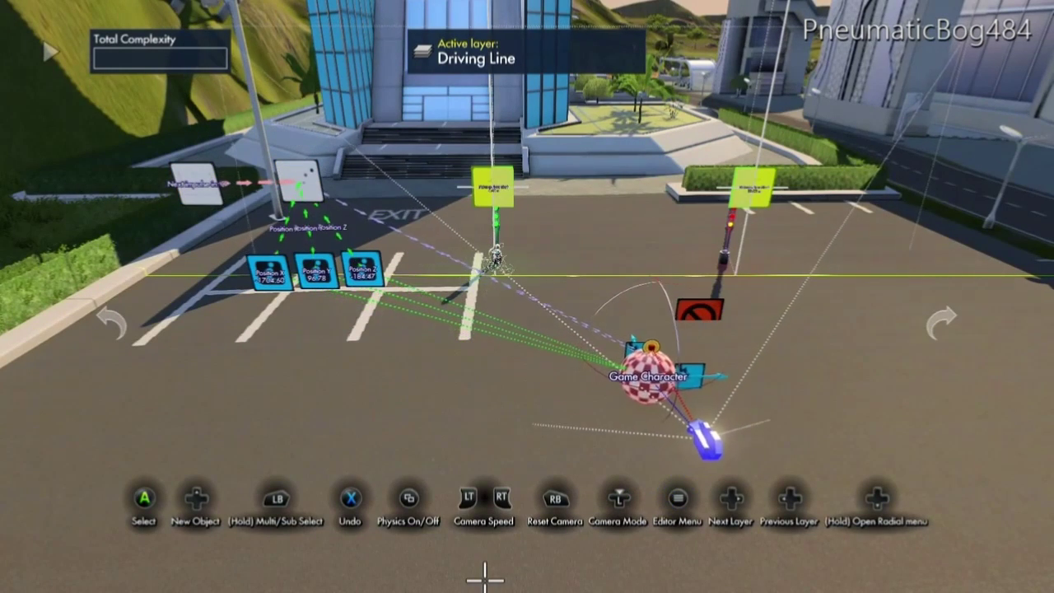
{"action": "key", "text": "space"}
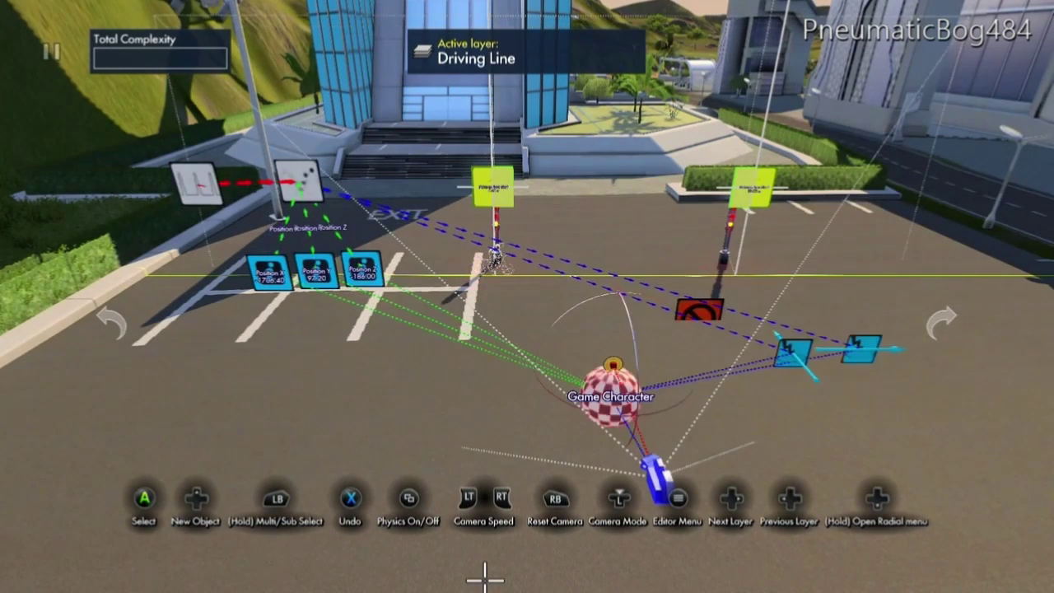